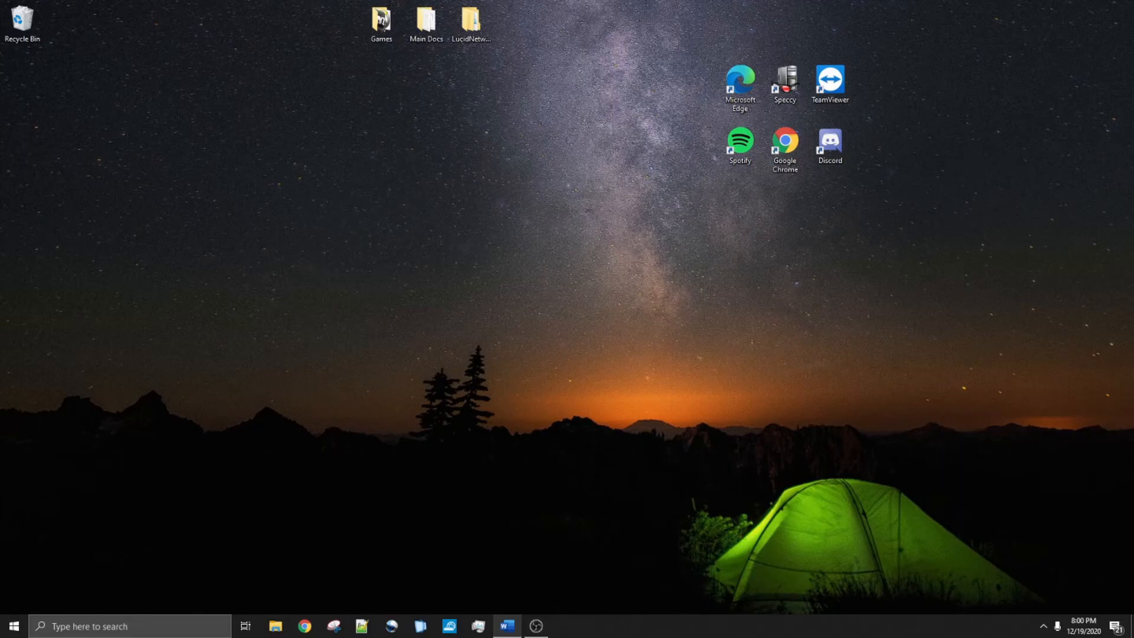
# Open the Control Panel window and check its view-by options, keeping the Category view
pyautogui.click(442, 234)
pyautogui.press('super+r')
pyautogui.write('control panel')
pyautogui.press('Return')
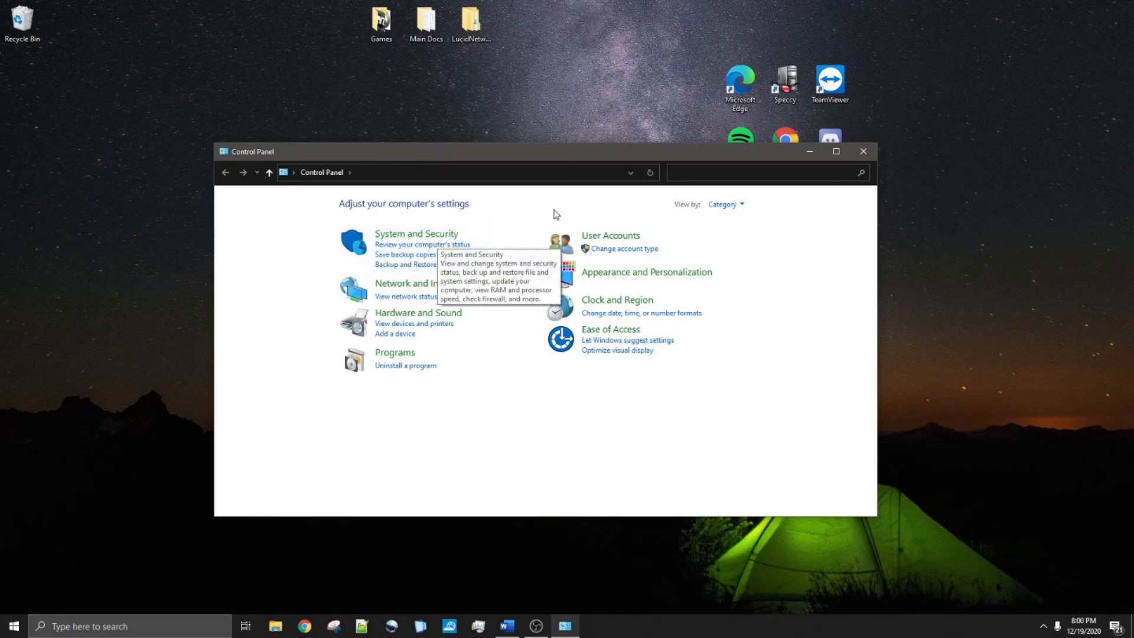
pyautogui.click(722, 205)
pyautogui.click(659, 199)
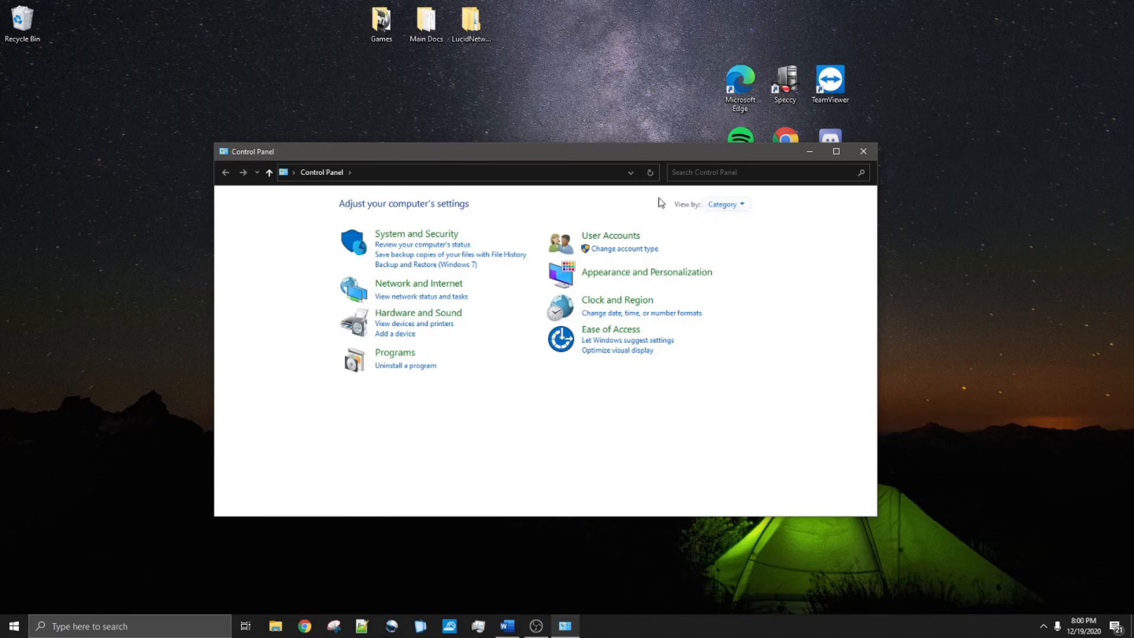
# Open Administrative Tools from the System and Security category and look over the list of tools
pyautogui.click(443, 235)
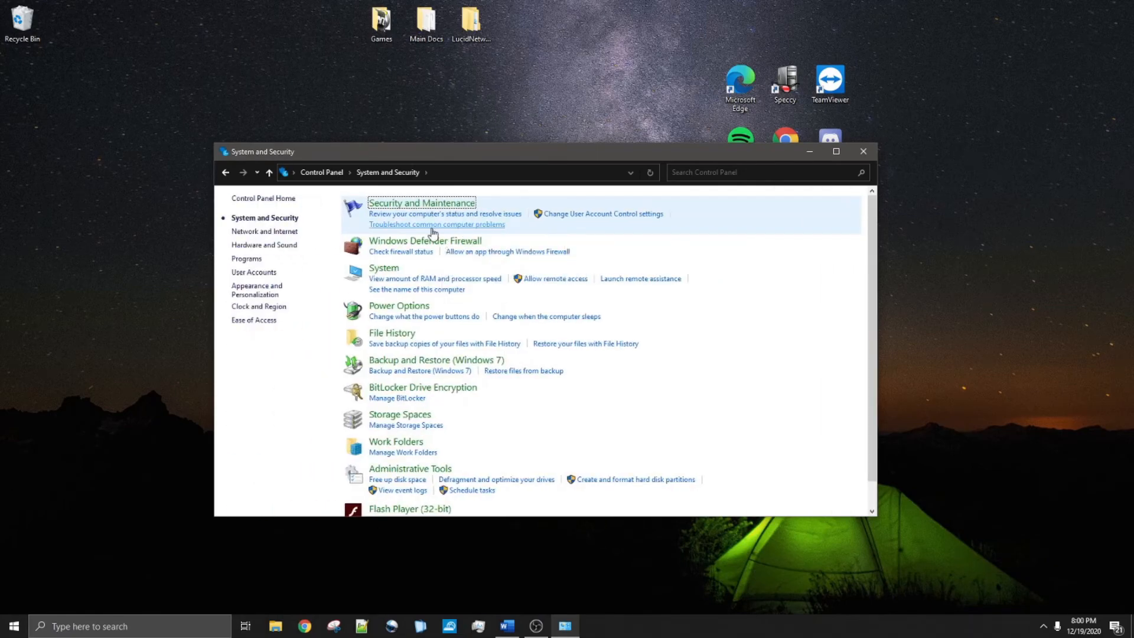
pyautogui.scroll(-1, 446, 331)
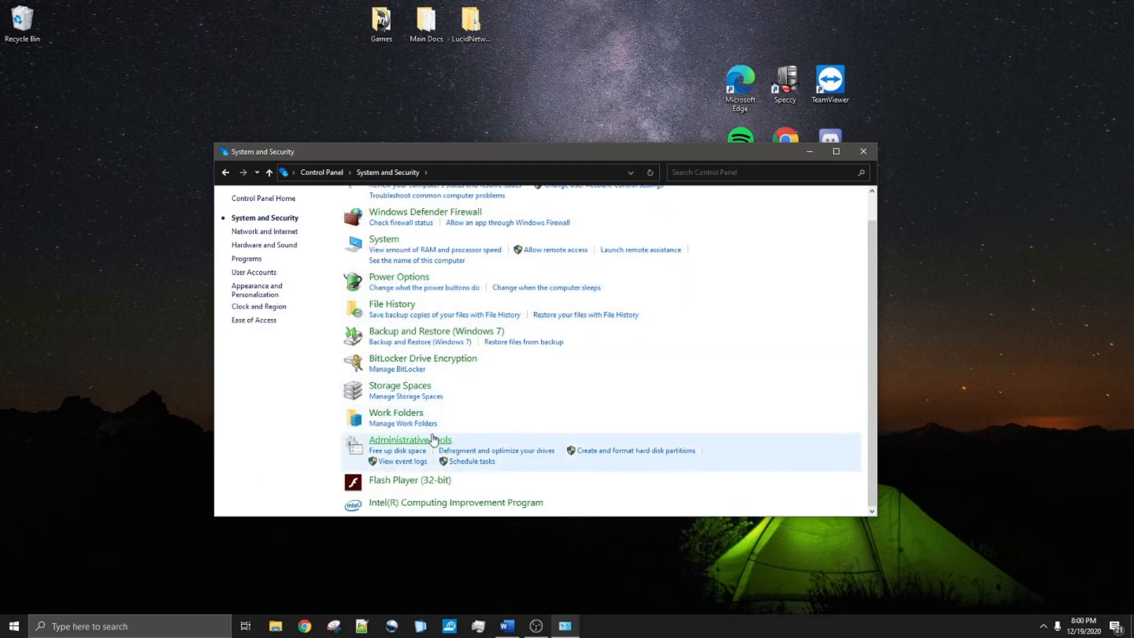
pyautogui.click(431, 437)
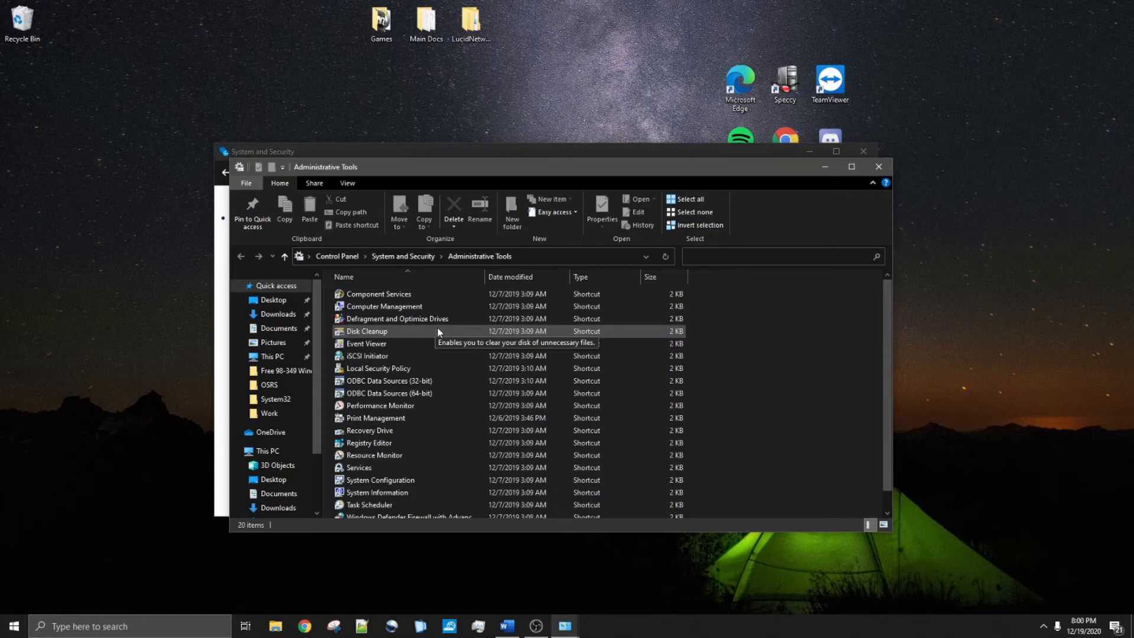
pyautogui.scroll(-1, 437, 327)
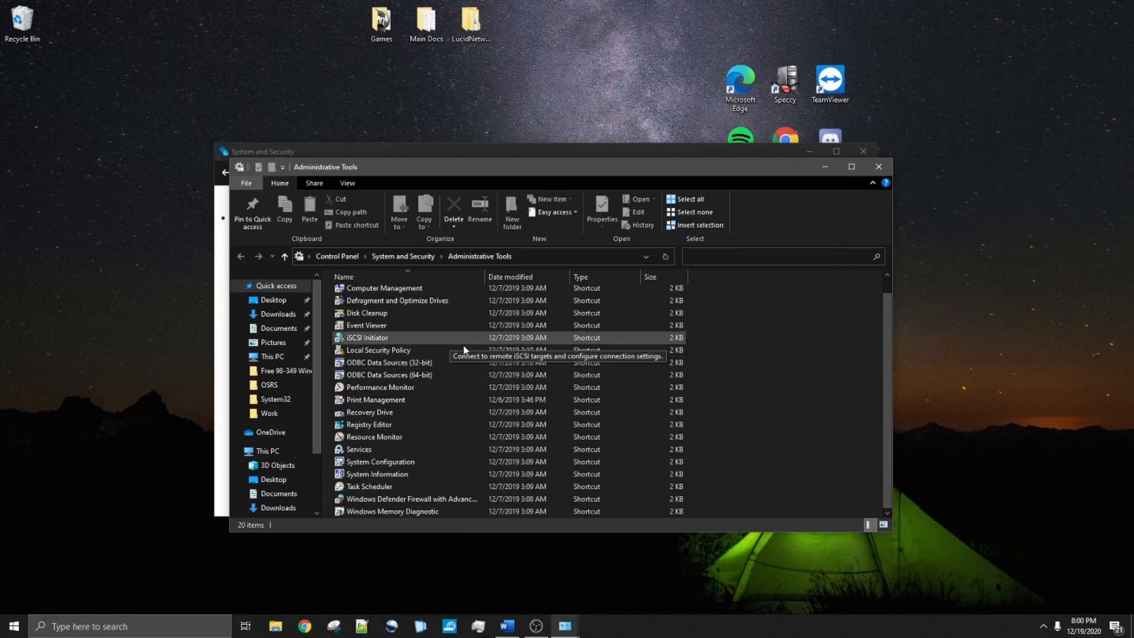
pyautogui.scroll(1, 469, 351)
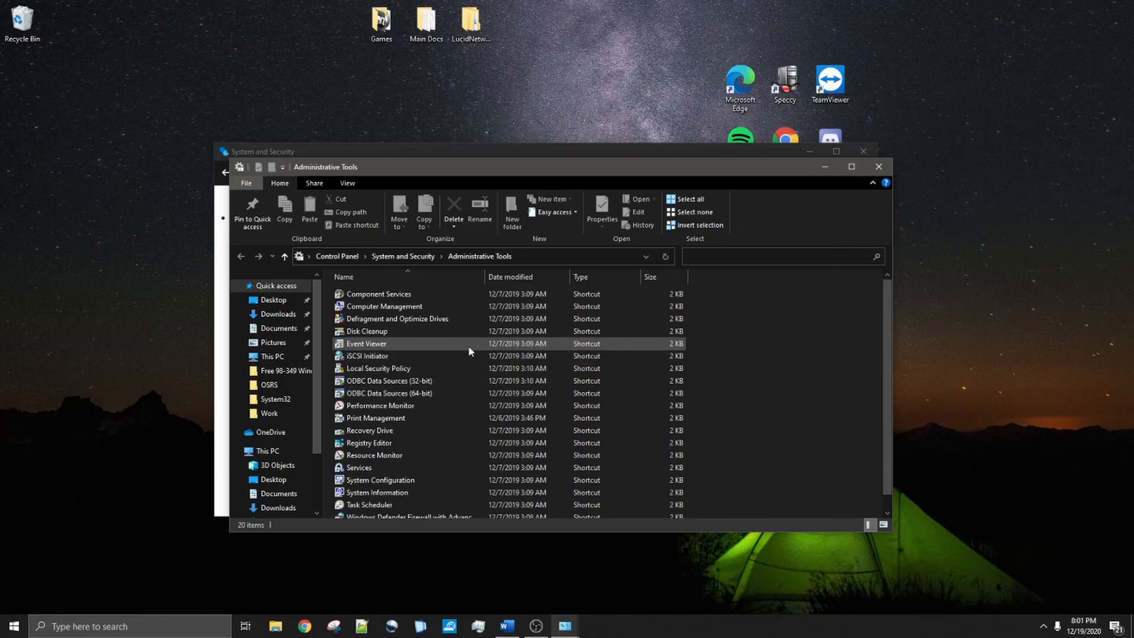
# Open Component Services from the Administrative Tools, examine its console, and close it
pyautogui.click(424, 296)
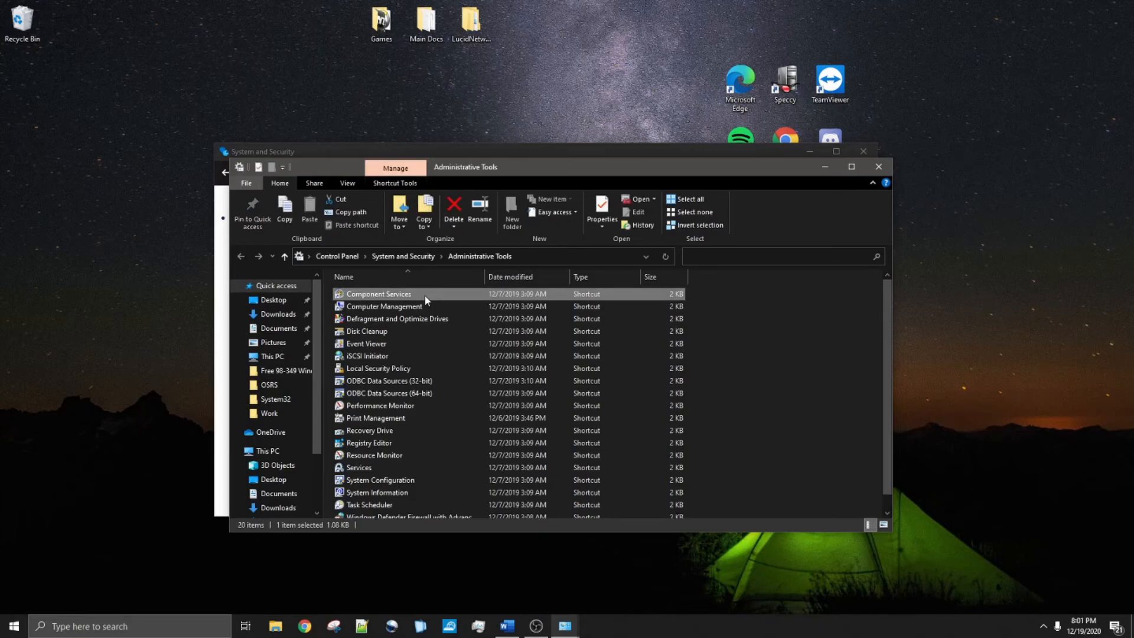
pyautogui.doubleClick(423, 294)
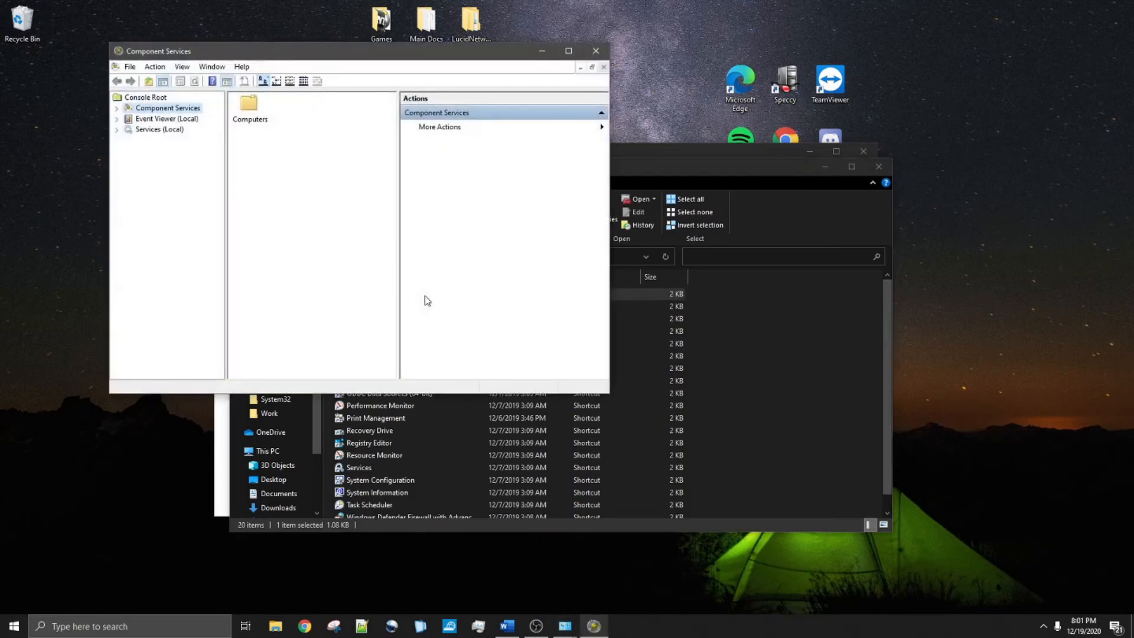
pyautogui.moveTo(293, 58); pyautogui.dragTo(456, 163)
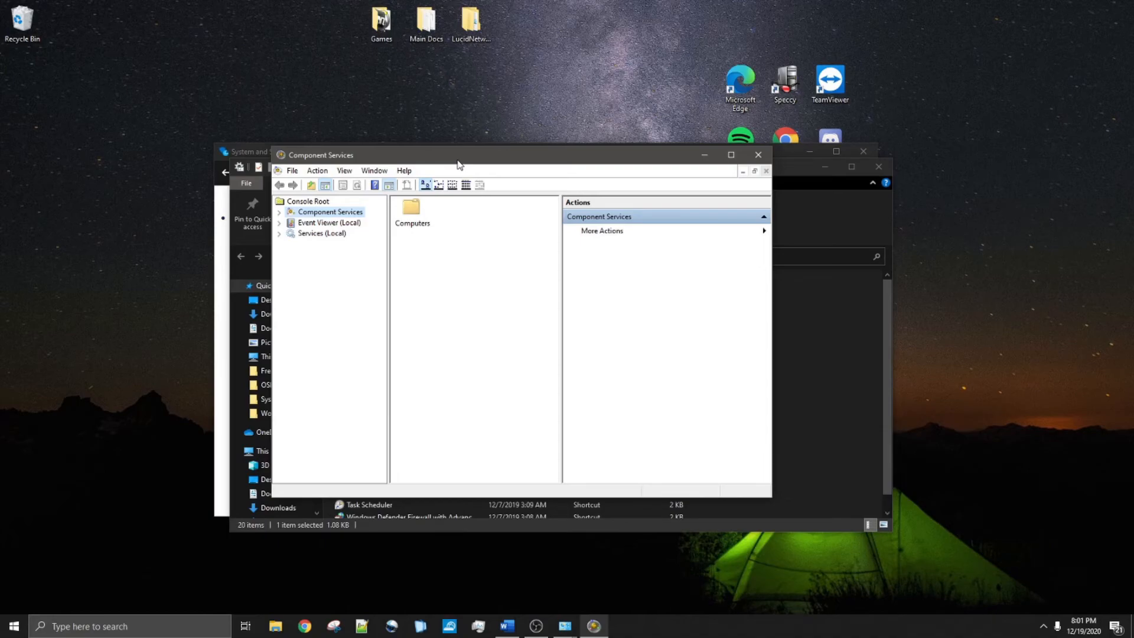
pyautogui.moveTo(459, 165); pyautogui.dragTo(469, 149)
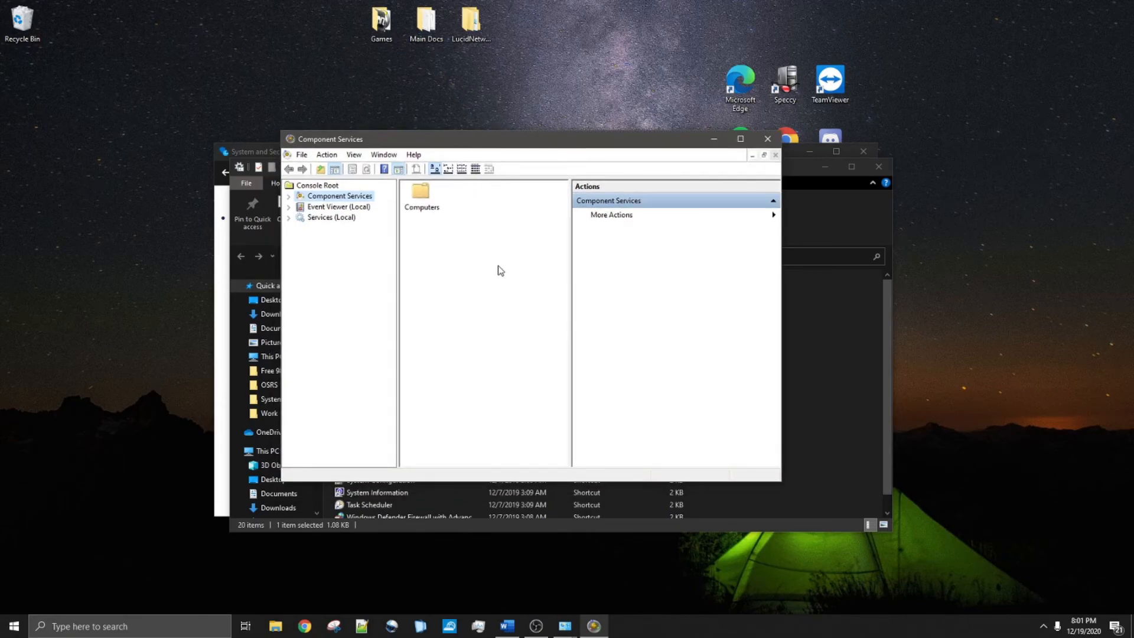
pyautogui.click(775, 141)
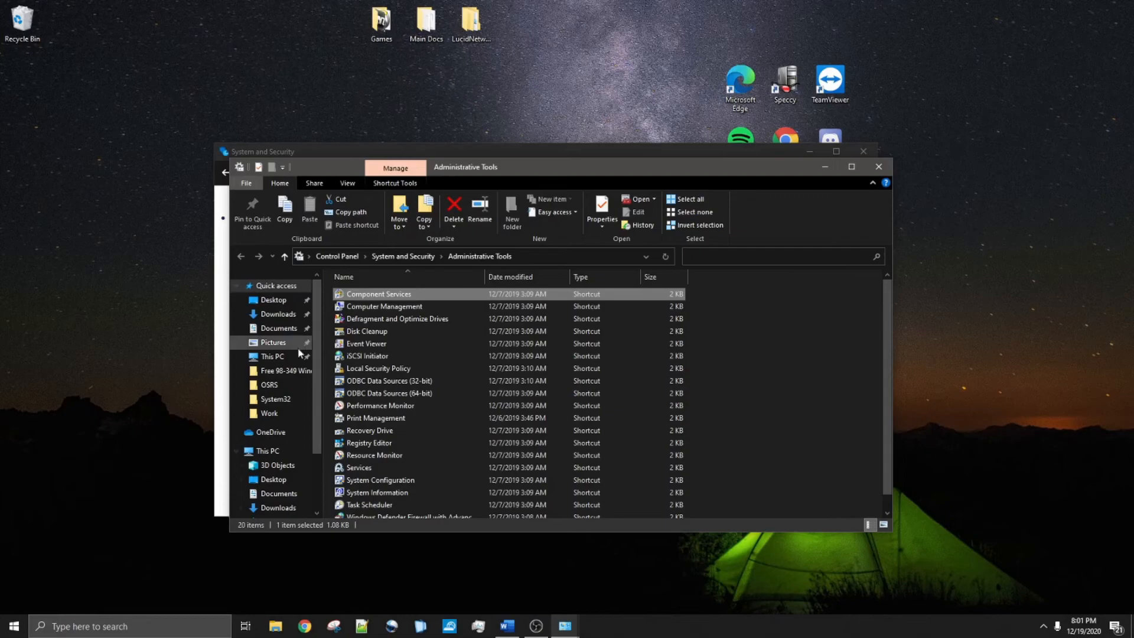
# Open Computer Management from the Administrative Tools, then close the Administrative Tools and System and Security windows
pyautogui.click(428, 310)
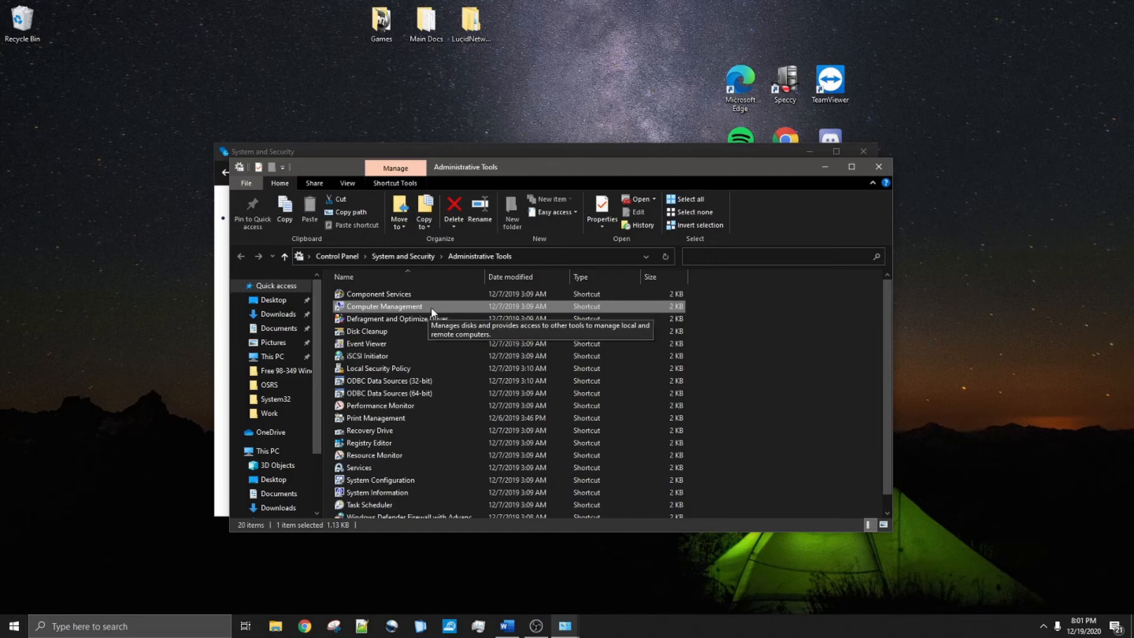
pyautogui.doubleClick(431, 307)
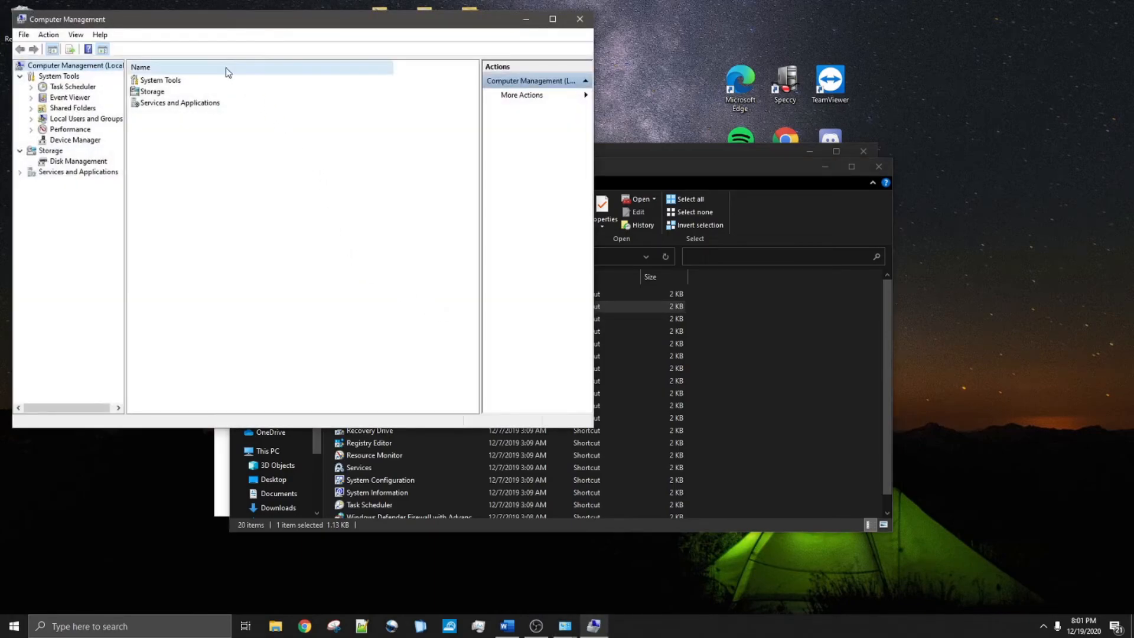
pyautogui.moveTo(180, 24); pyautogui.dragTo(410, 136)
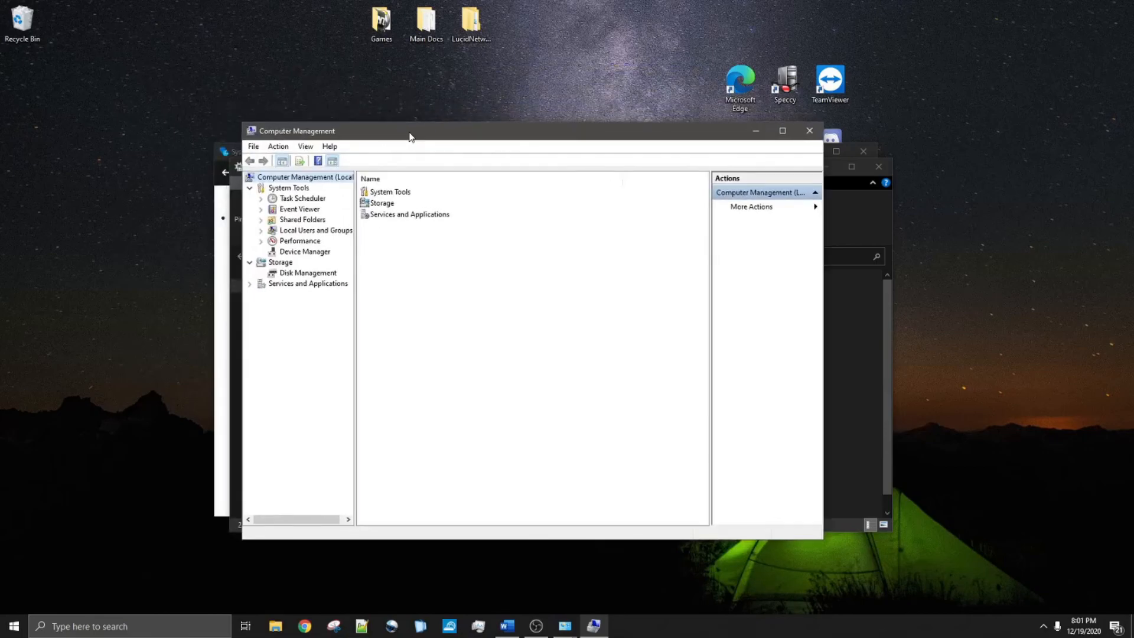
pyautogui.click(878, 166)
pyautogui.click(863, 151)
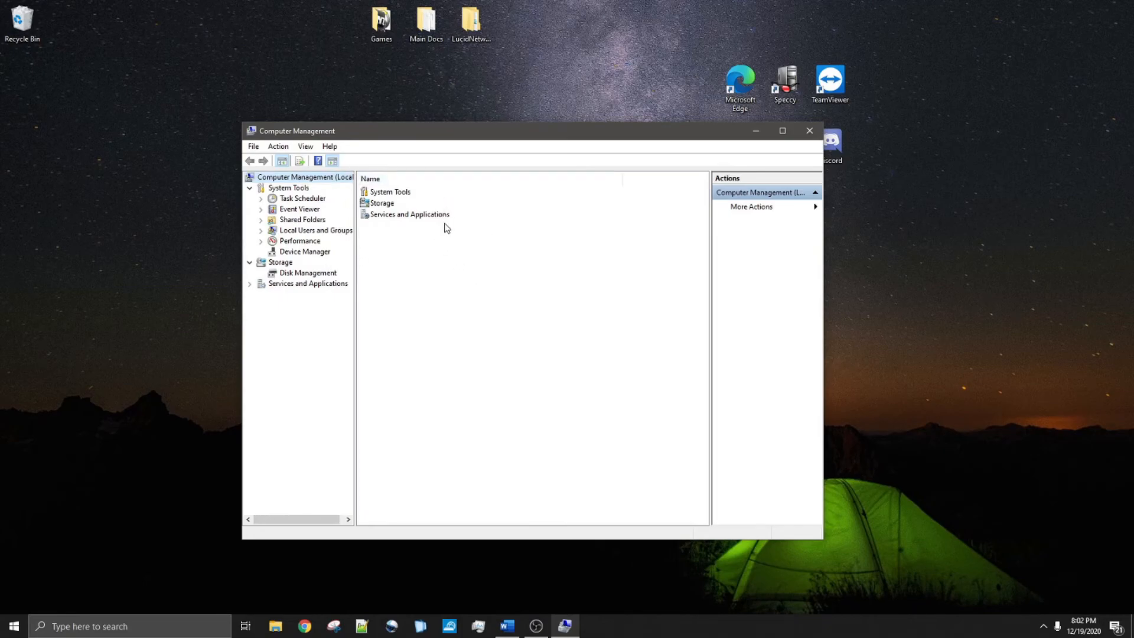
pyautogui.click(307, 200)
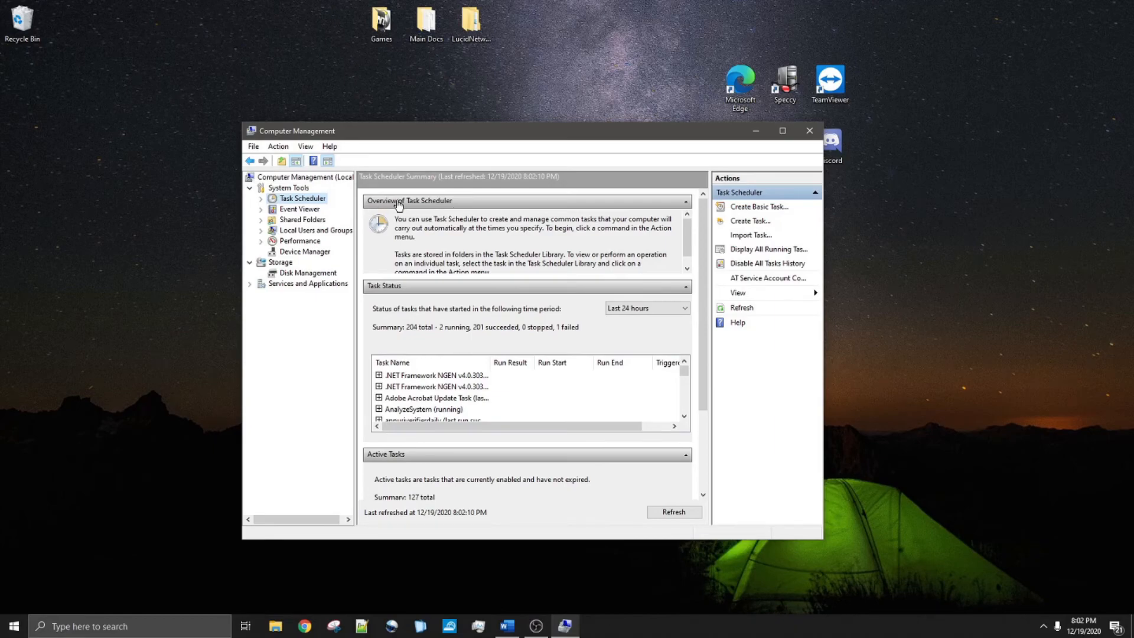
pyautogui.rightClick(315, 202)
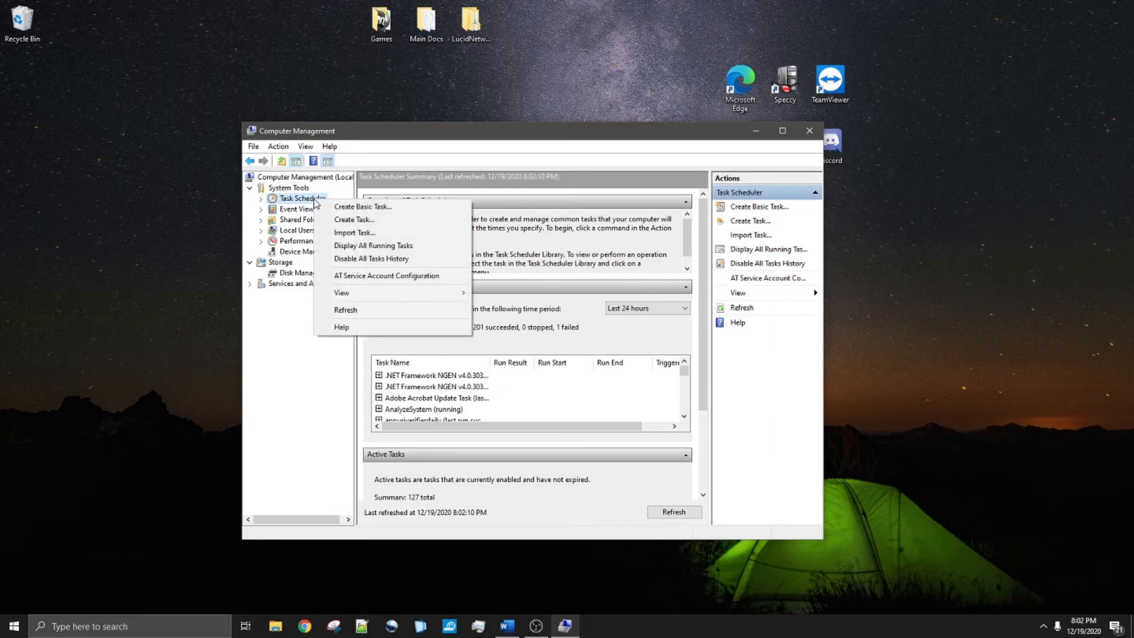
pyautogui.click(334, 206)
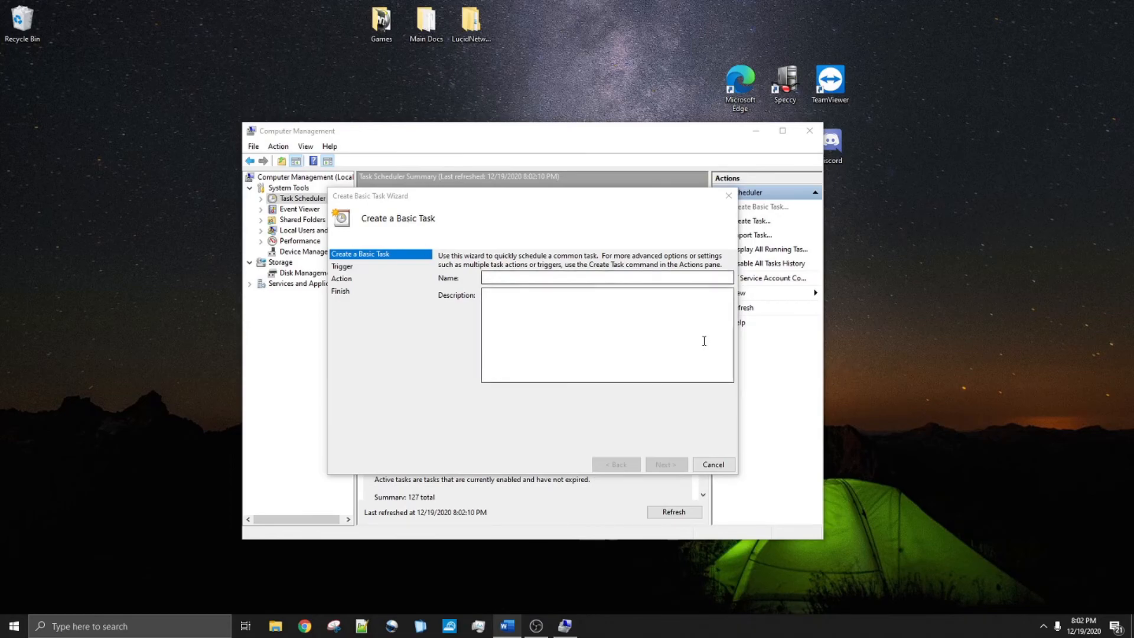
pyautogui.click(713, 464)
# Start a basic task in Task Scheduler named "Task 1" with a daily trigger recurring every 1 day
pyautogui.rightClick(304, 201)
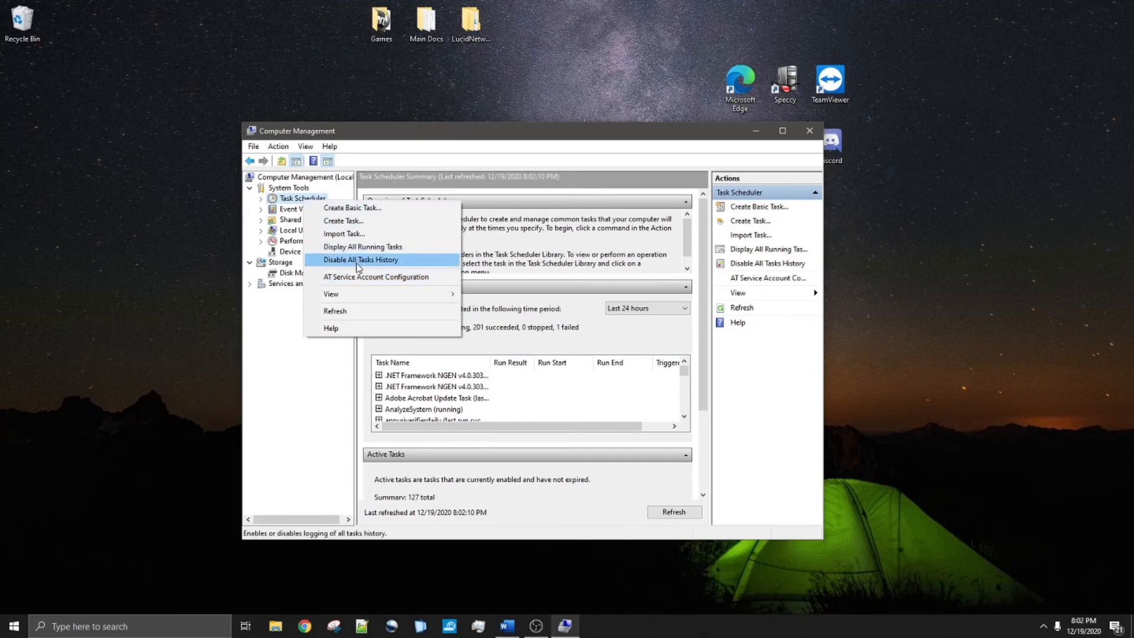
pyautogui.click(363, 210)
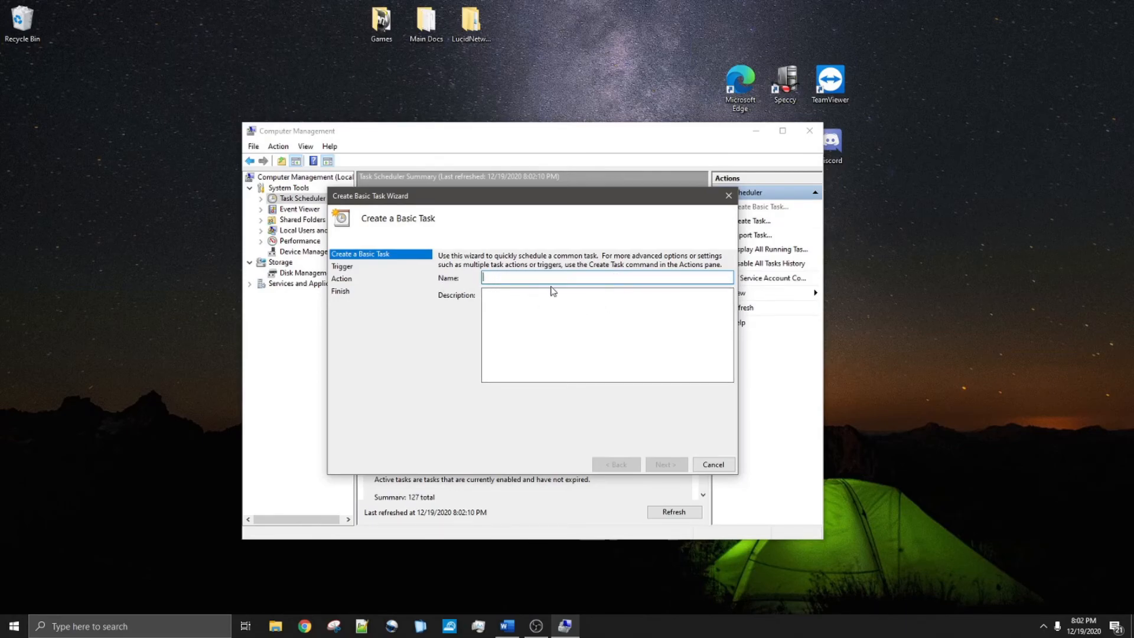
pyautogui.write('Task 1')
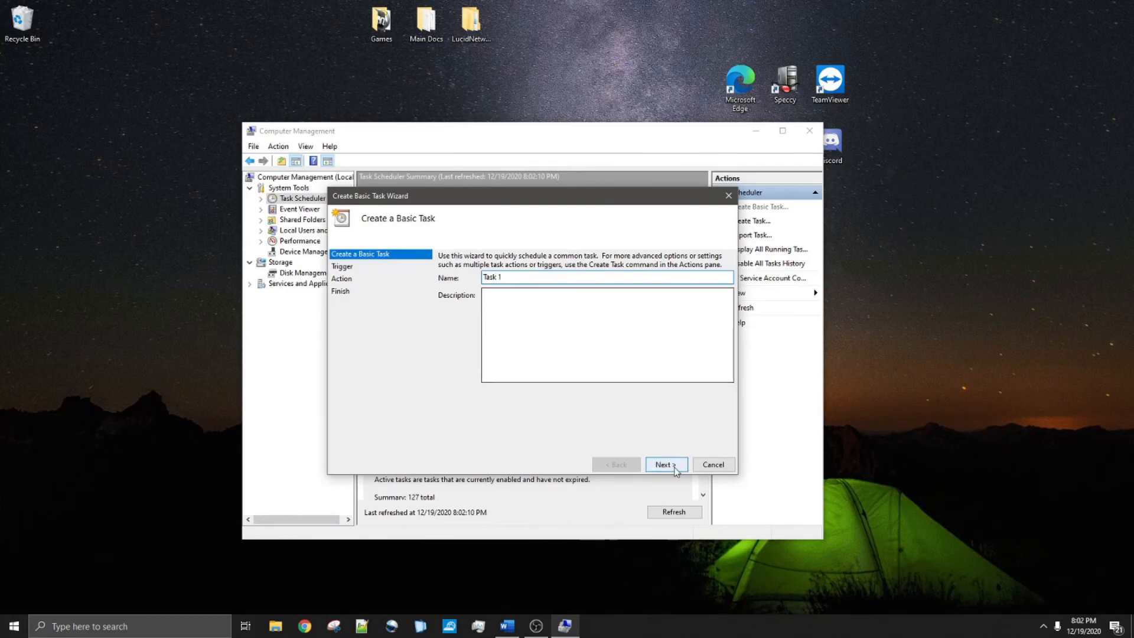
pyautogui.click(676, 469)
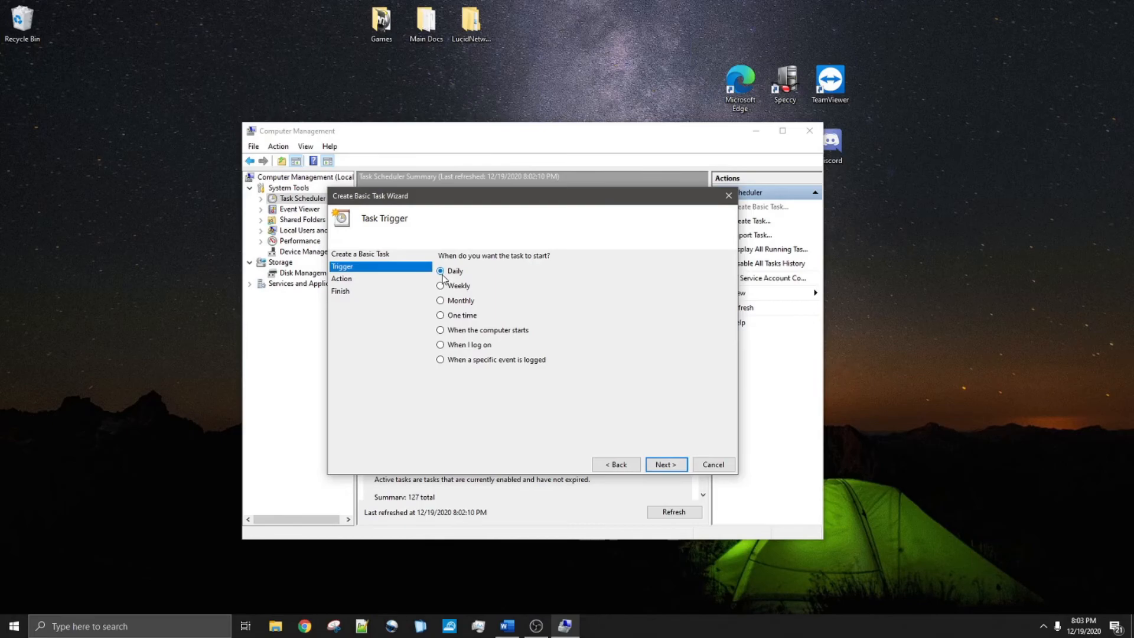
pyautogui.click(655, 463)
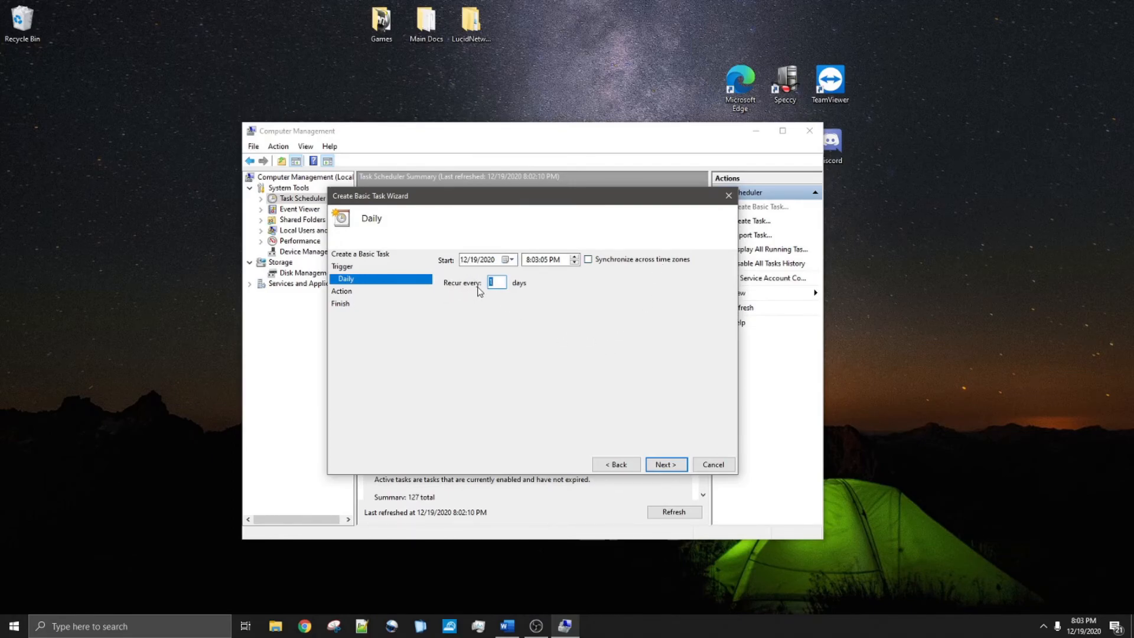
pyautogui.click(660, 464)
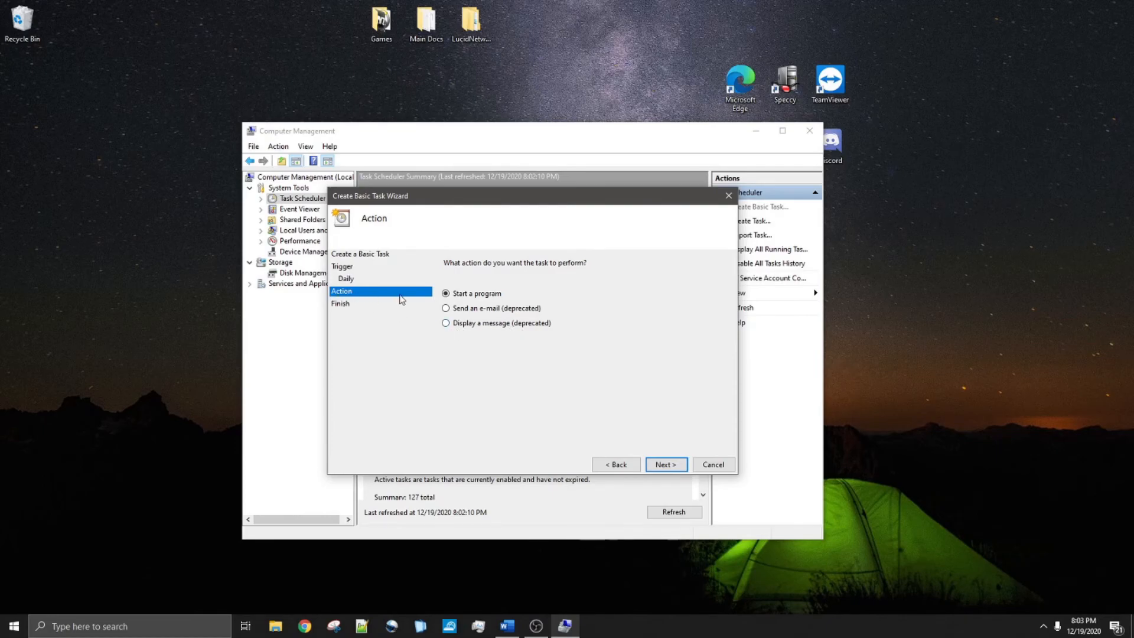
# Choose Start a program as the task's action and proceed to its program, arguments and start-in settings
pyautogui.click(477, 308)
pyautogui.click(544, 324)
pyautogui.click(662, 463)
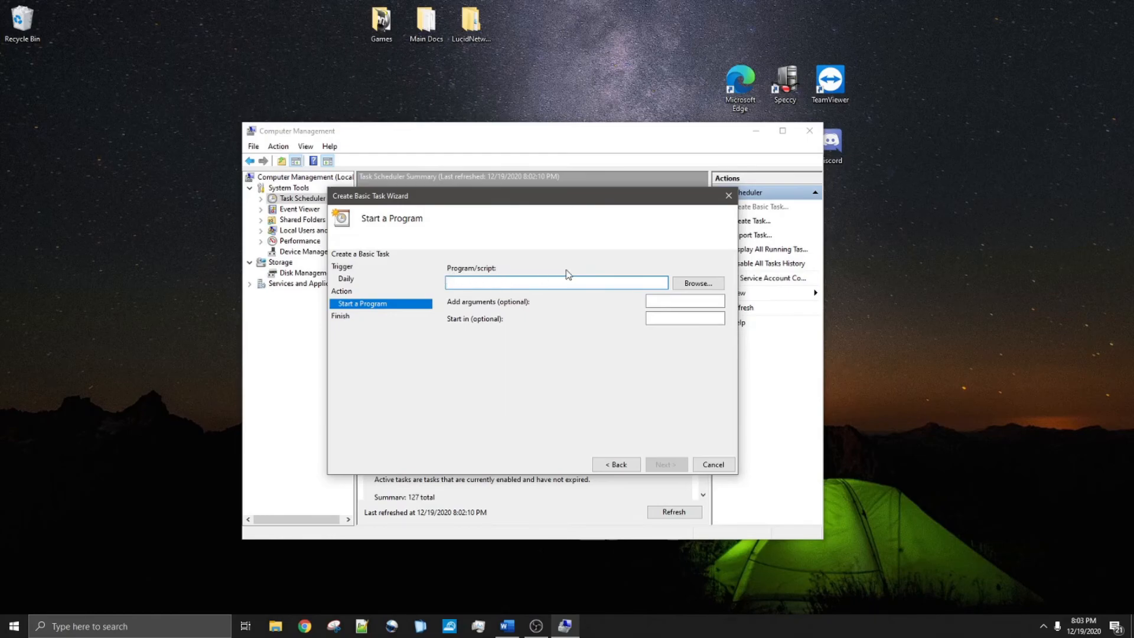
pyautogui.click(683, 302)
pyautogui.click(688, 317)
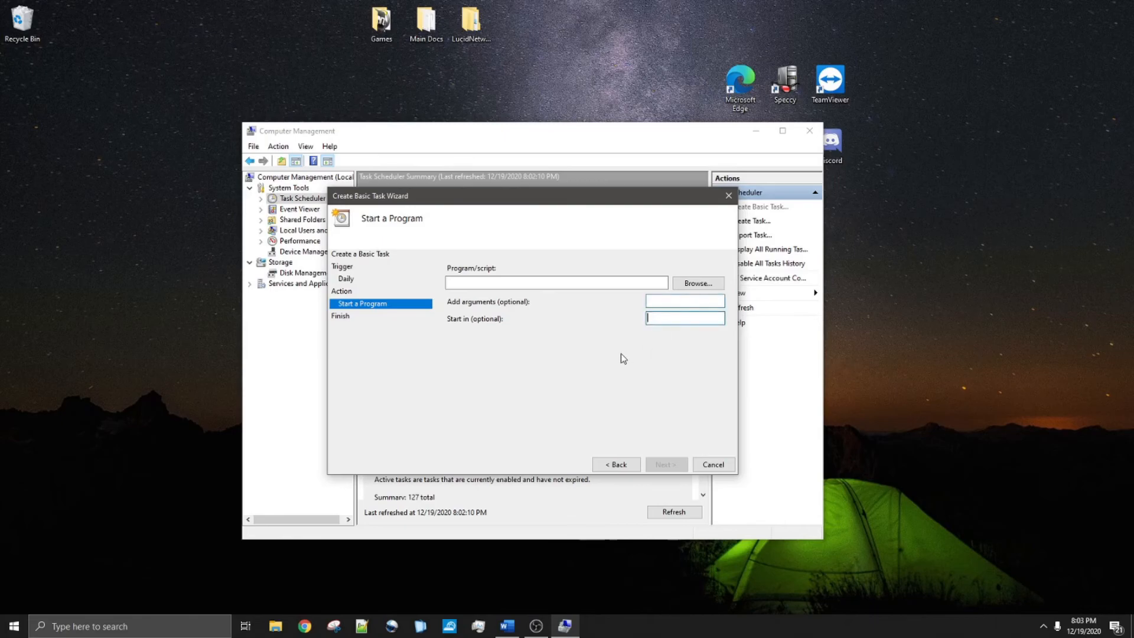
# Browse the System32 and Windows folders for a program to start, and leave the file picker without choosing one
pyautogui.click(685, 284)
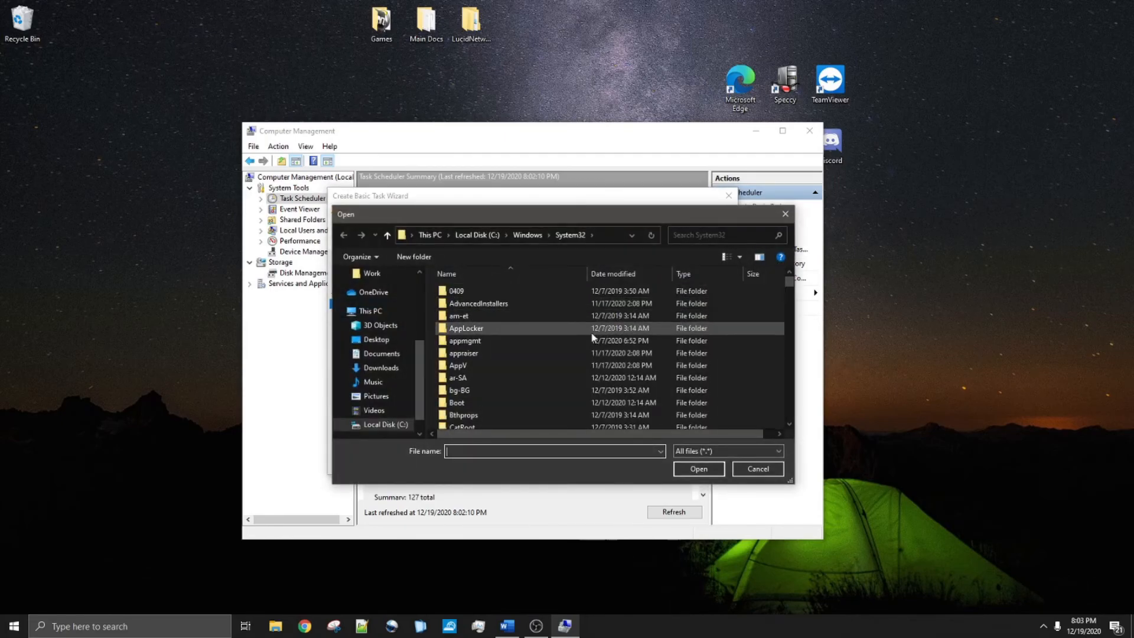
pyautogui.scroll(-15, 508, 353)
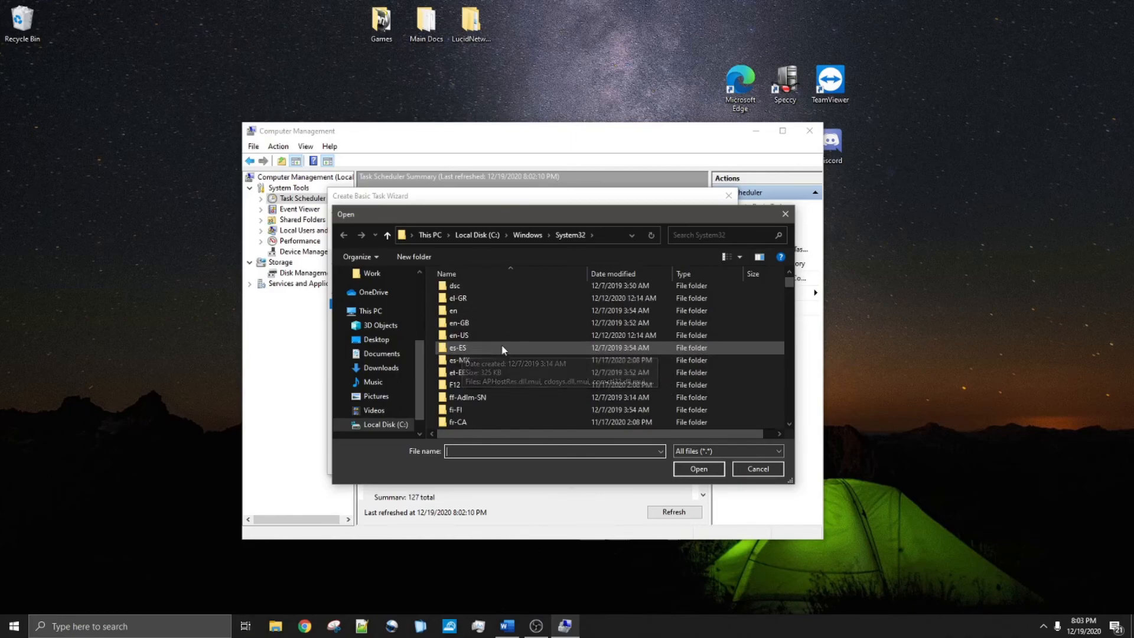
pyautogui.click(544, 236)
pyautogui.scroll(-20, 555, 353)
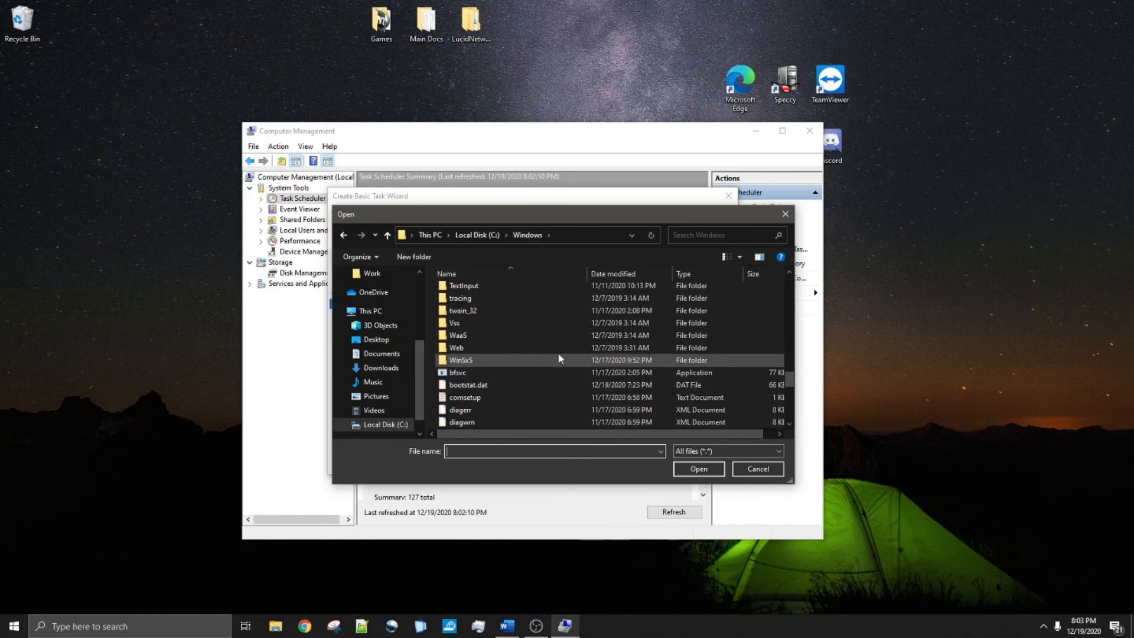
pyautogui.scroll(3, 567, 353)
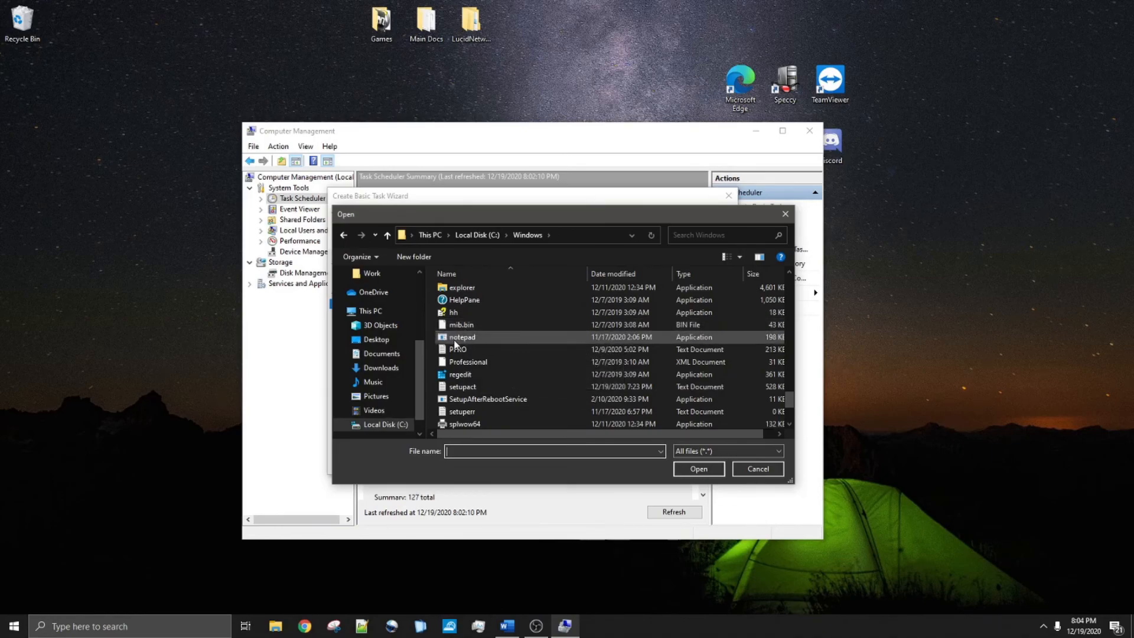
pyautogui.click(747, 468)
pyautogui.click(483, 282)
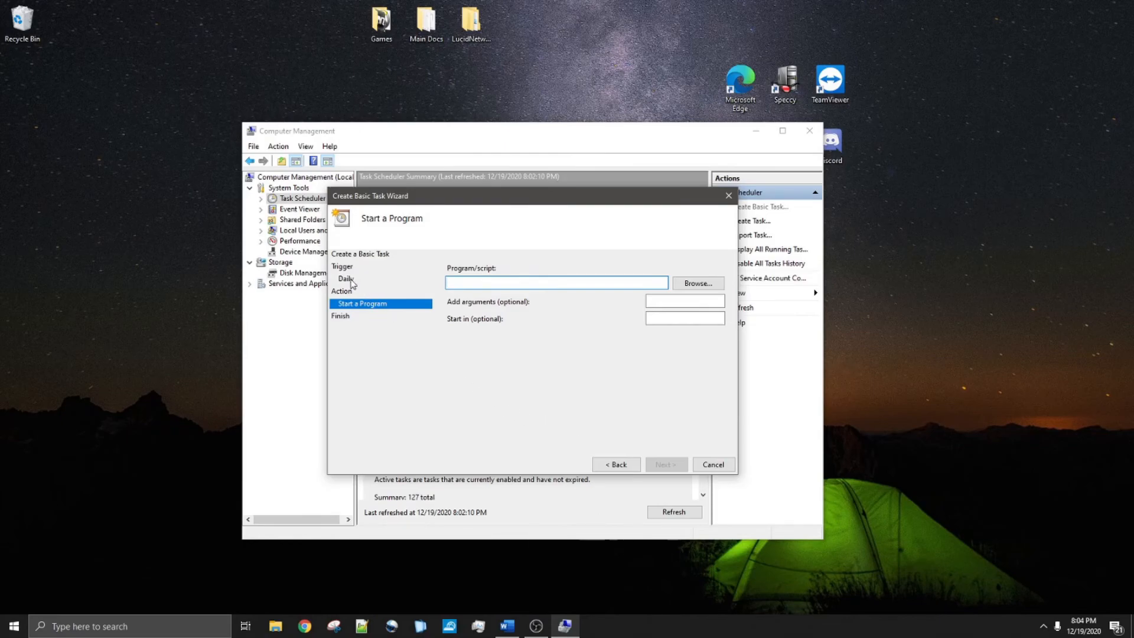
# Review the task's Daily schedule and Trigger pages, and return to the Action page of the wizard
pyautogui.click(617, 464)
pyautogui.click(617, 464)
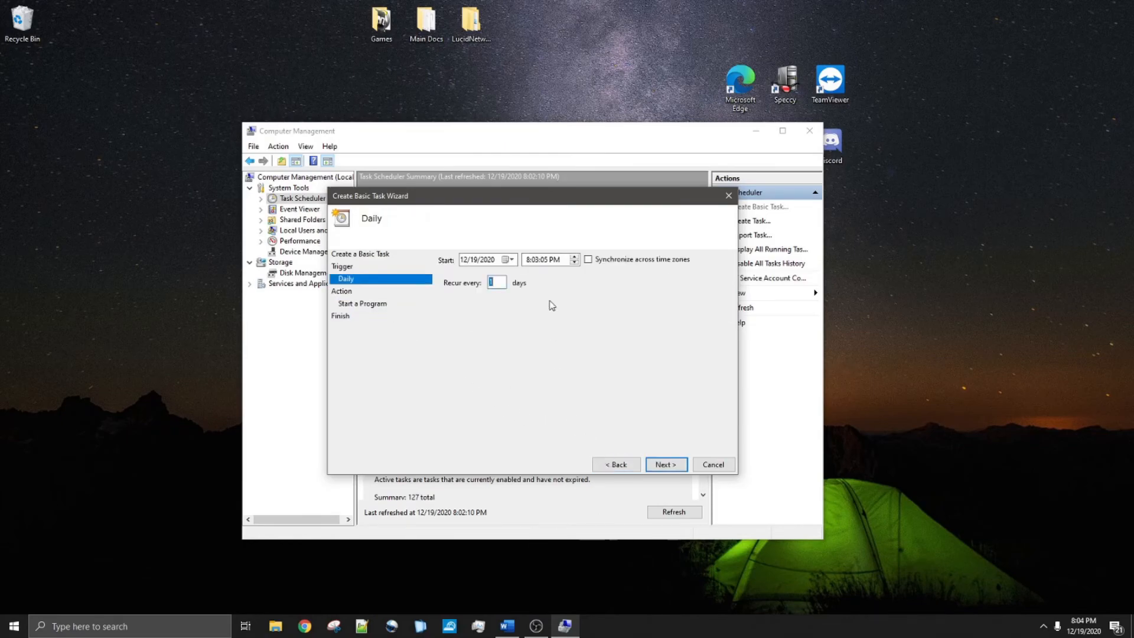
pyautogui.click(620, 464)
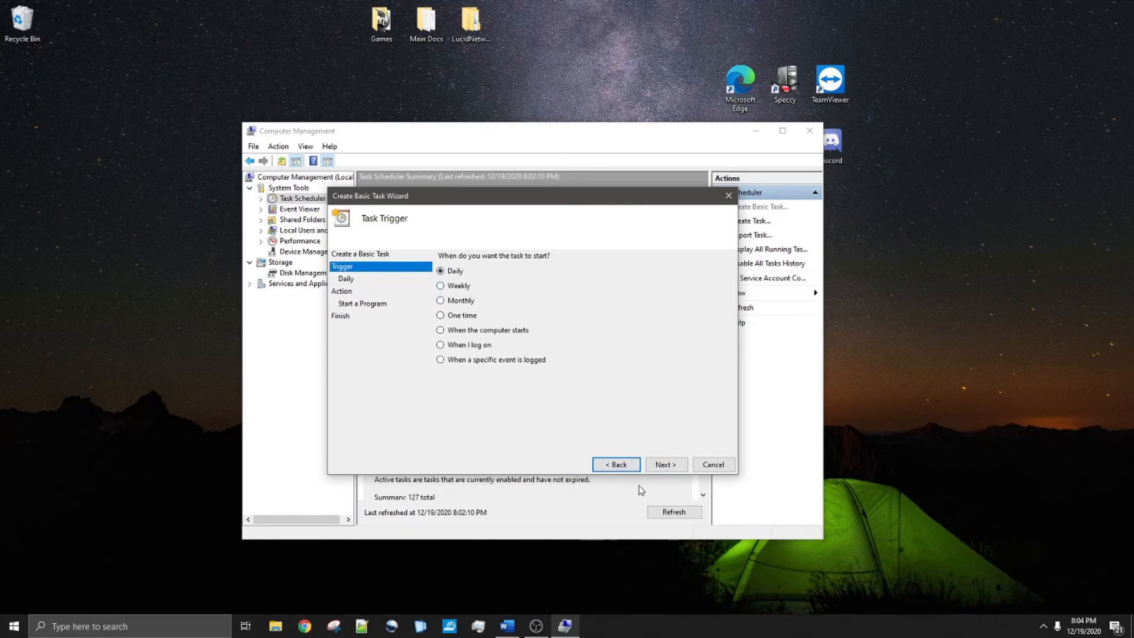
pyautogui.click(660, 470)
pyautogui.click(660, 469)
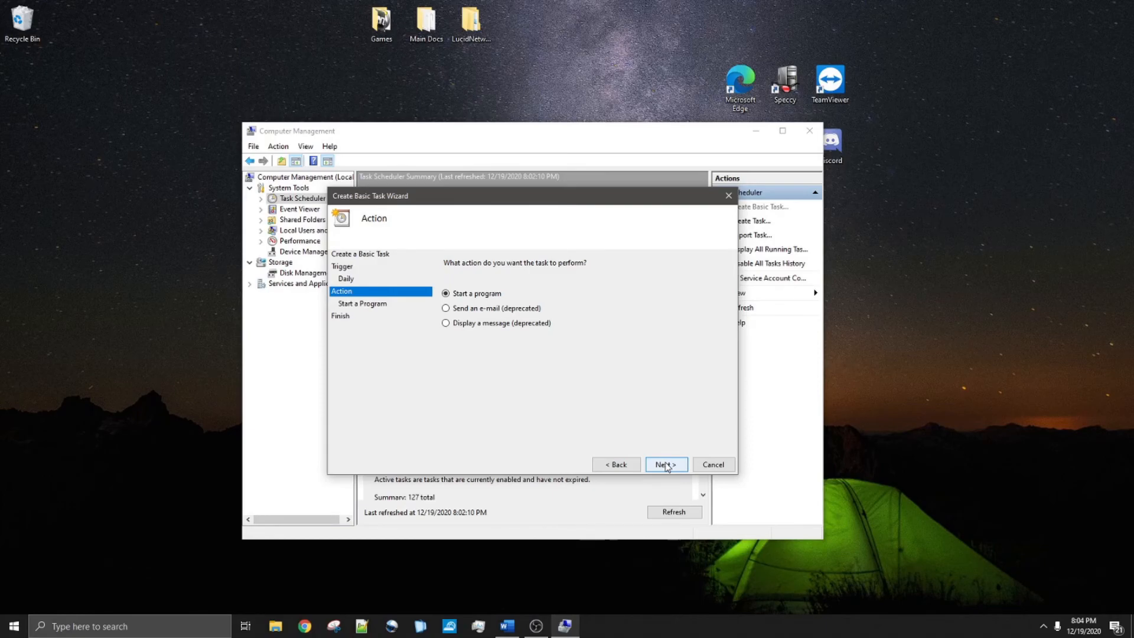
# Cancel the basic task wizard and start creating a full task in Task Scheduler
pyautogui.click(709, 465)
pyautogui.rightClick(311, 202)
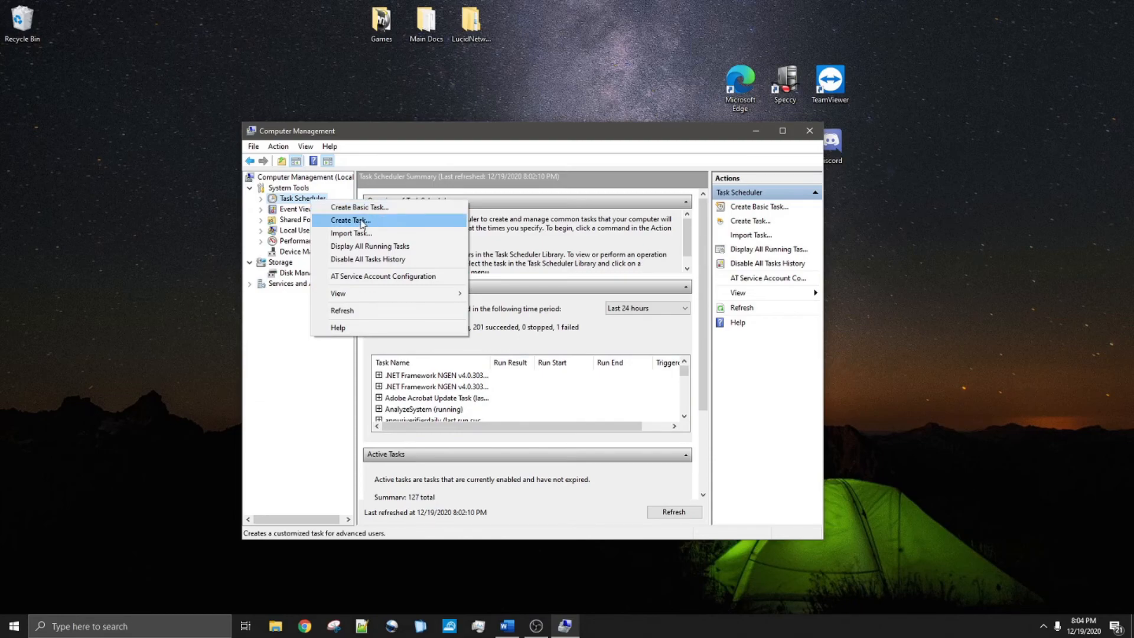
pyautogui.click(361, 224)
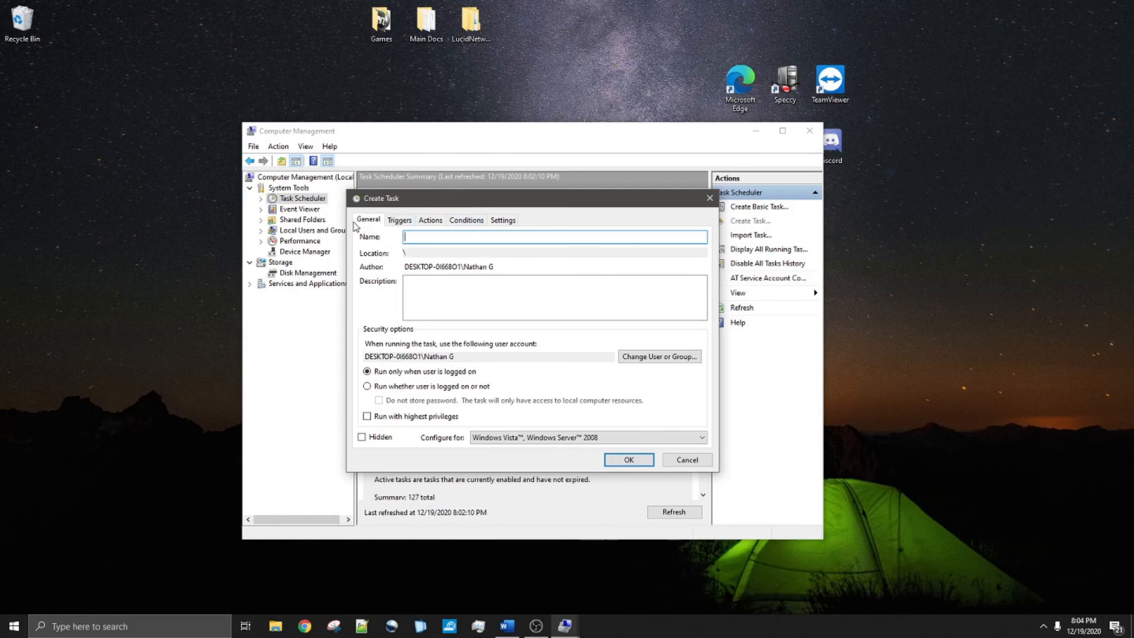
# Look through the new task's Triggers, Actions and Conditions pages, and return to the name and description on its General page
pyautogui.click(401, 225)
pyautogui.click(431, 223)
pyautogui.click(464, 223)
pyautogui.click(381, 223)
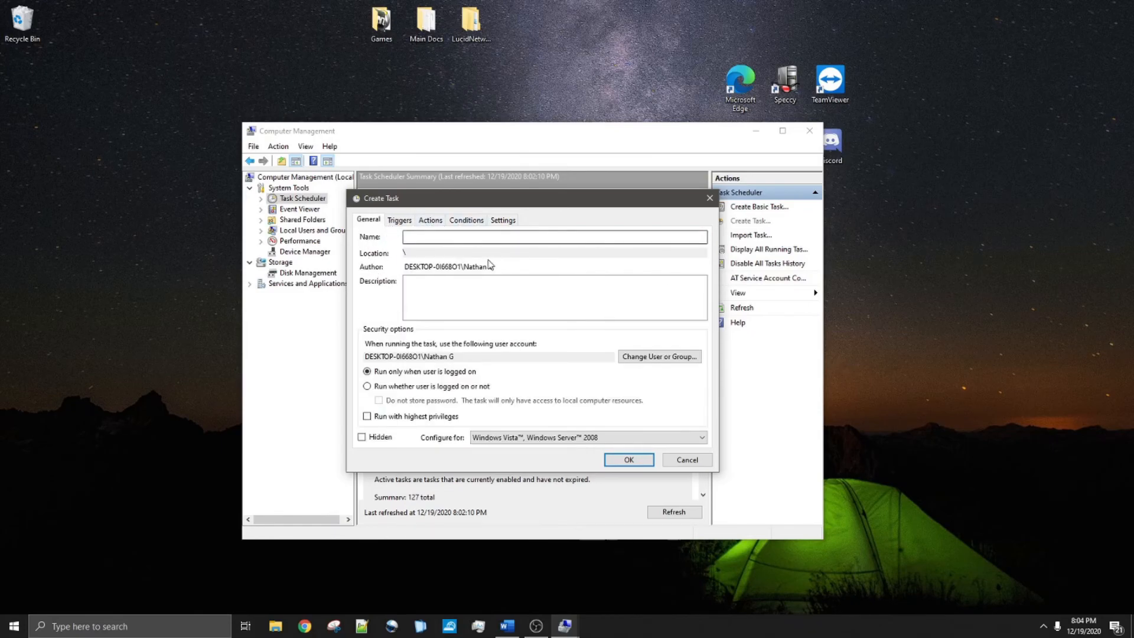
pyautogui.click(438, 235)
pyautogui.click(440, 238)
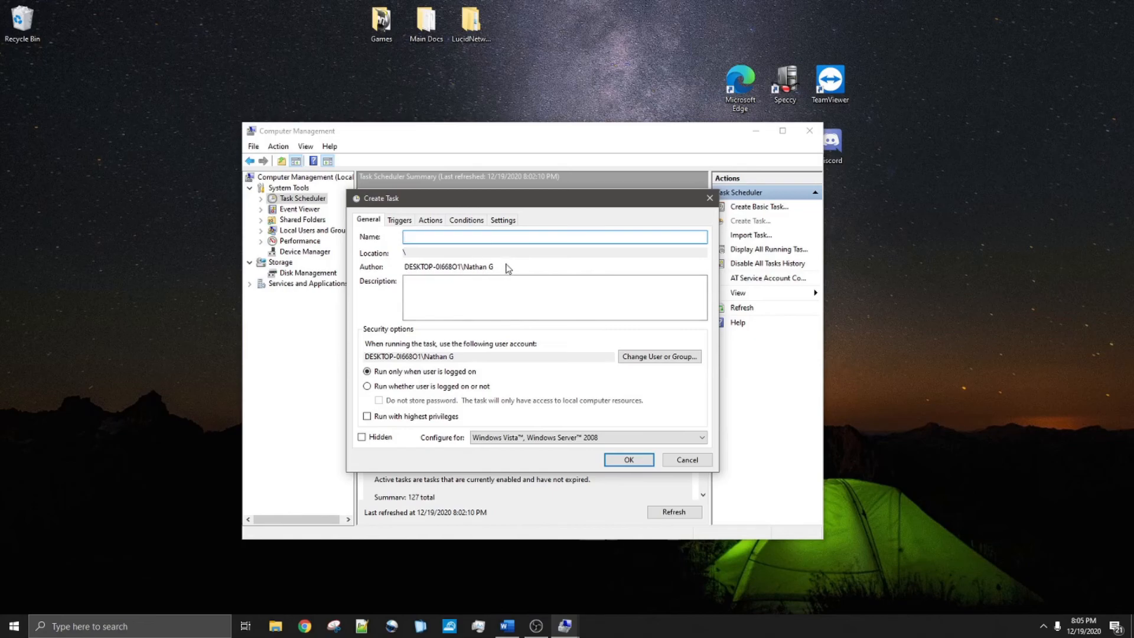
pyautogui.click(422, 286)
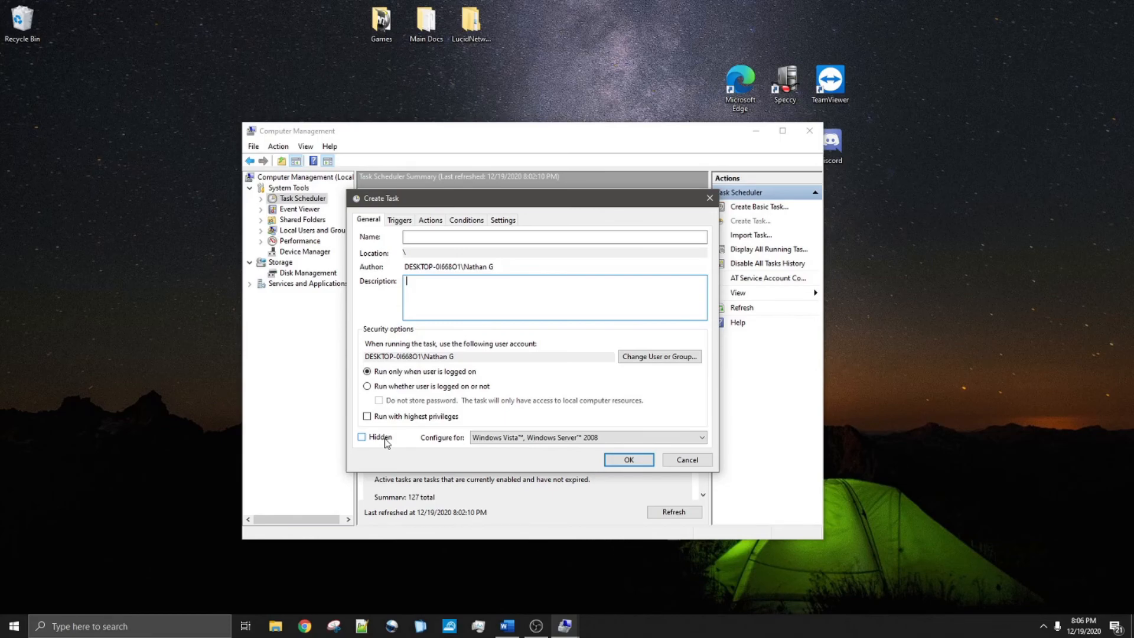
# Try Windows Vista/Server 2008, Windows 7/Server 2008 R2 and Windows 10 as the system the new task is configured for
pyautogui.click(482, 439)
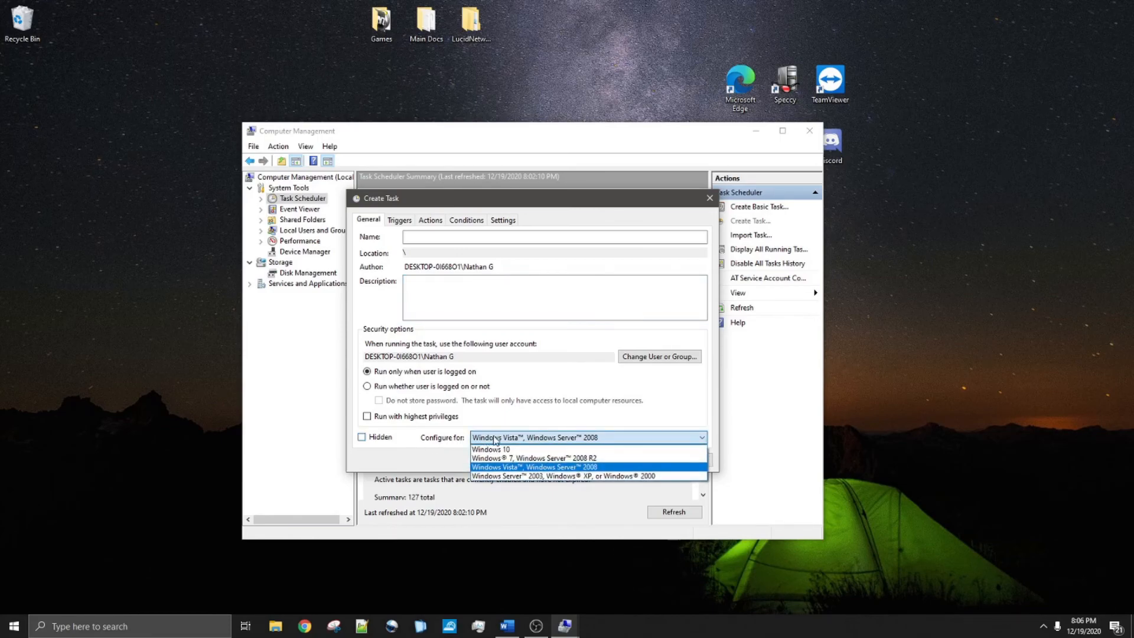
pyautogui.click(505, 467)
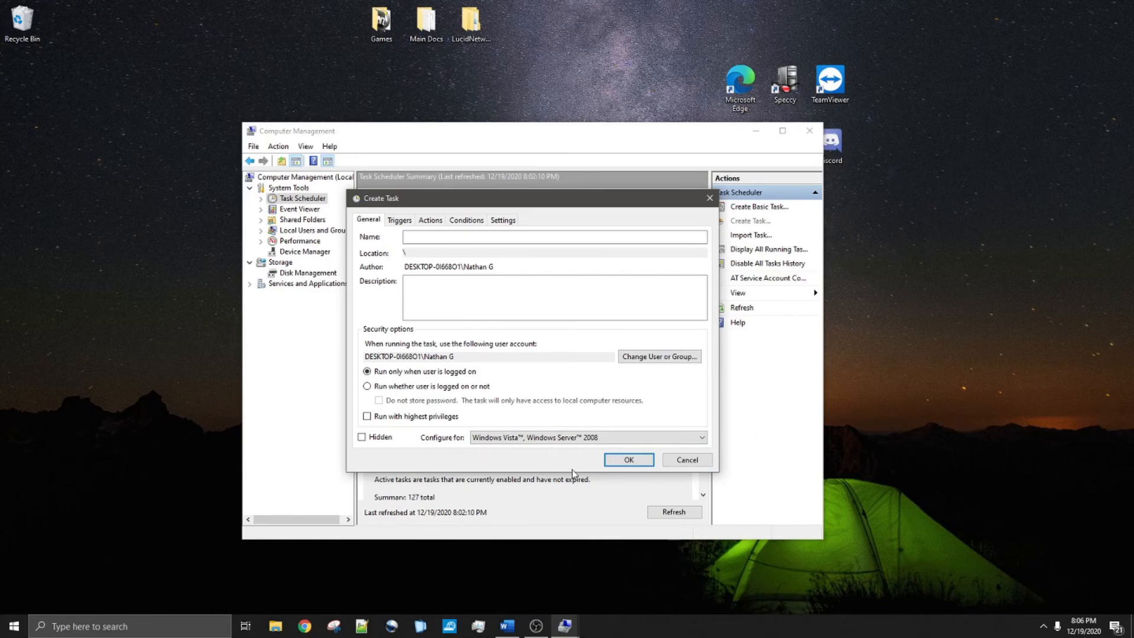
pyautogui.click(490, 437)
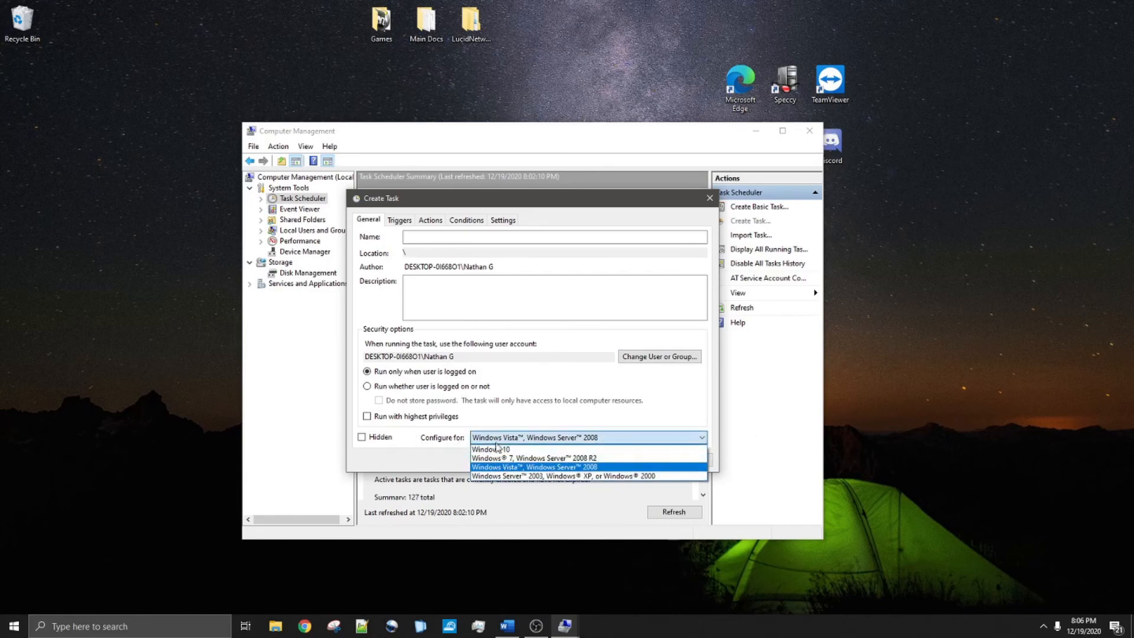
pyautogui.click(499, 459)
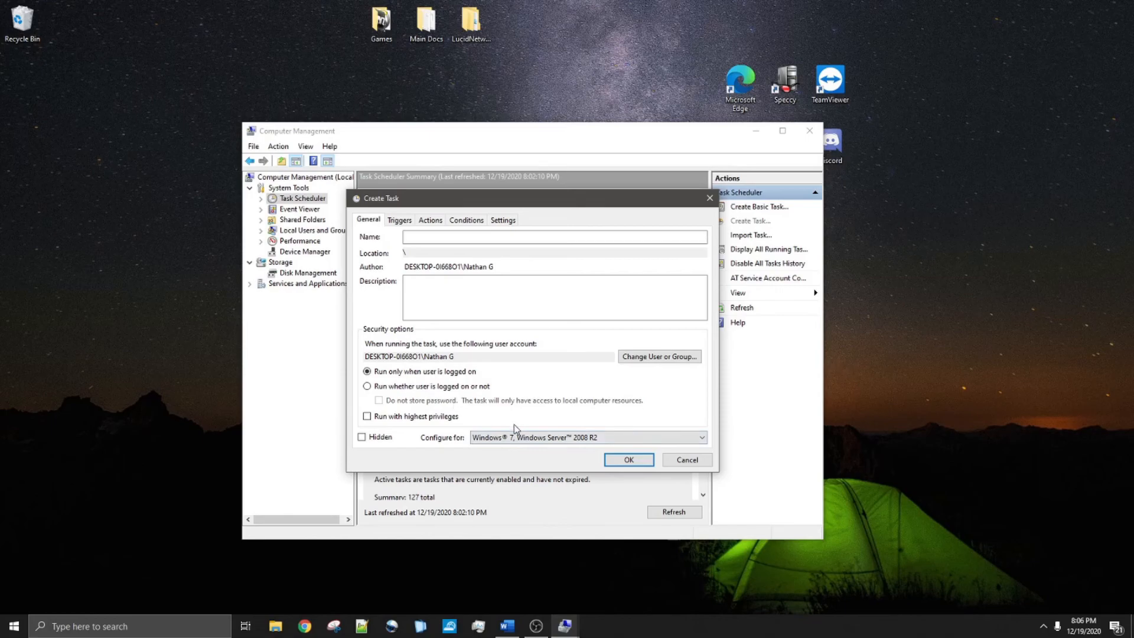
pyautogui.click(501, 439)
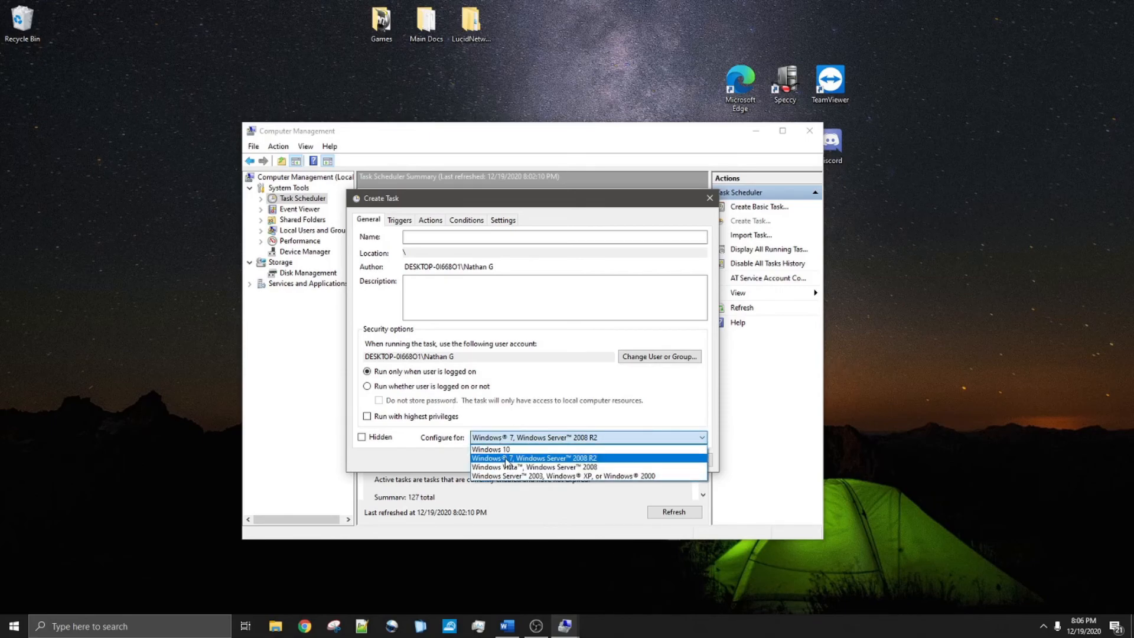
pyautogui.click(506, 450)
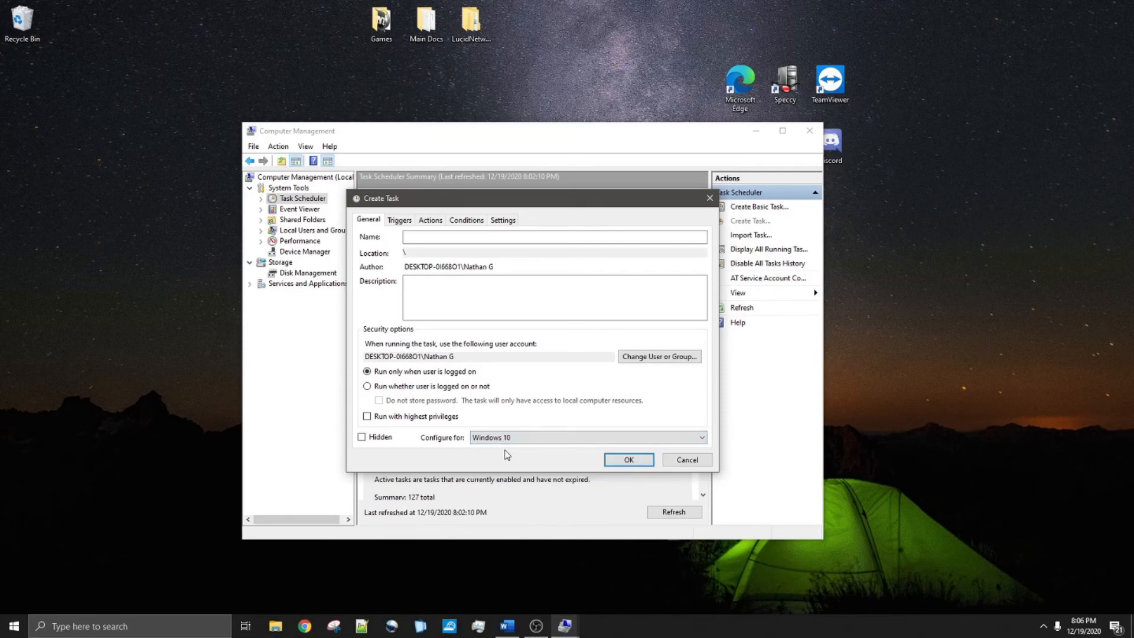
pyautogui.click(506, 438)
pyautogui.click(509, 459)
pyautogui.click(501, 438)
pyautogui.click(522, 440)
# Try beginning a new trigger on connection to a user session, disconnect from a user session and workstation lock, and discard the trigger
pyautogui.click(401, 221)
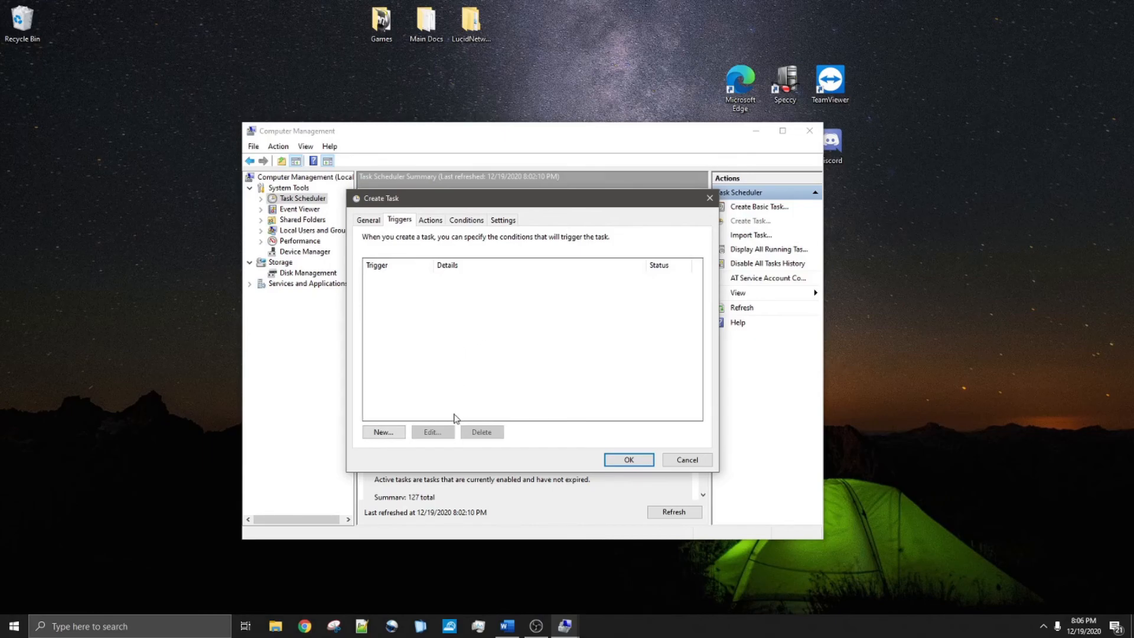
pyautogui.click(384, 432)
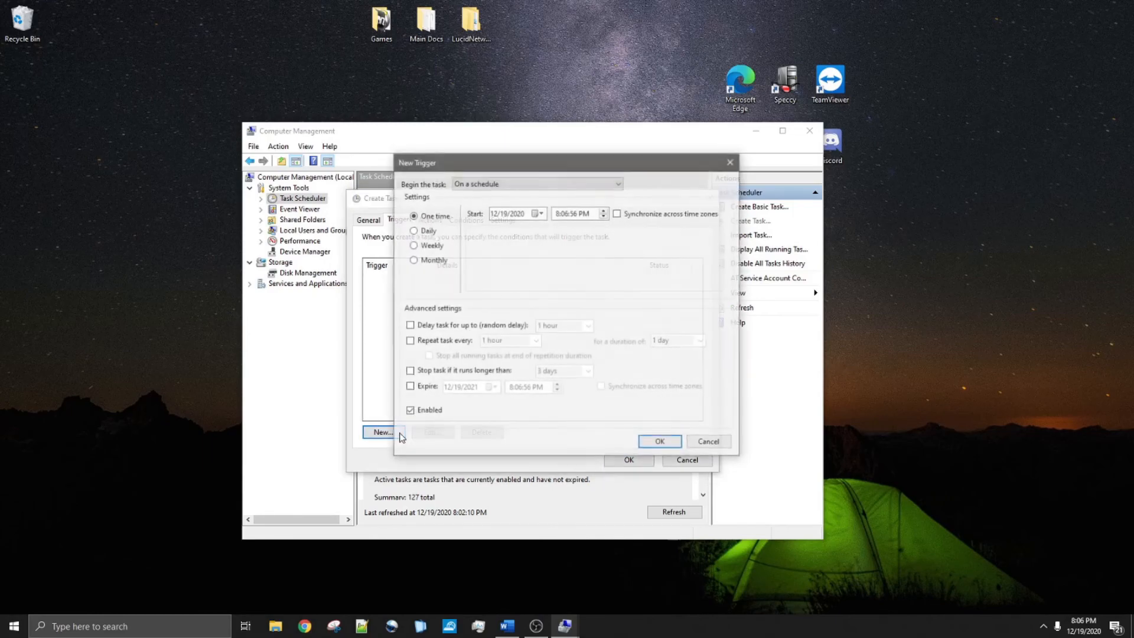
pyautogui.click(473, 184)
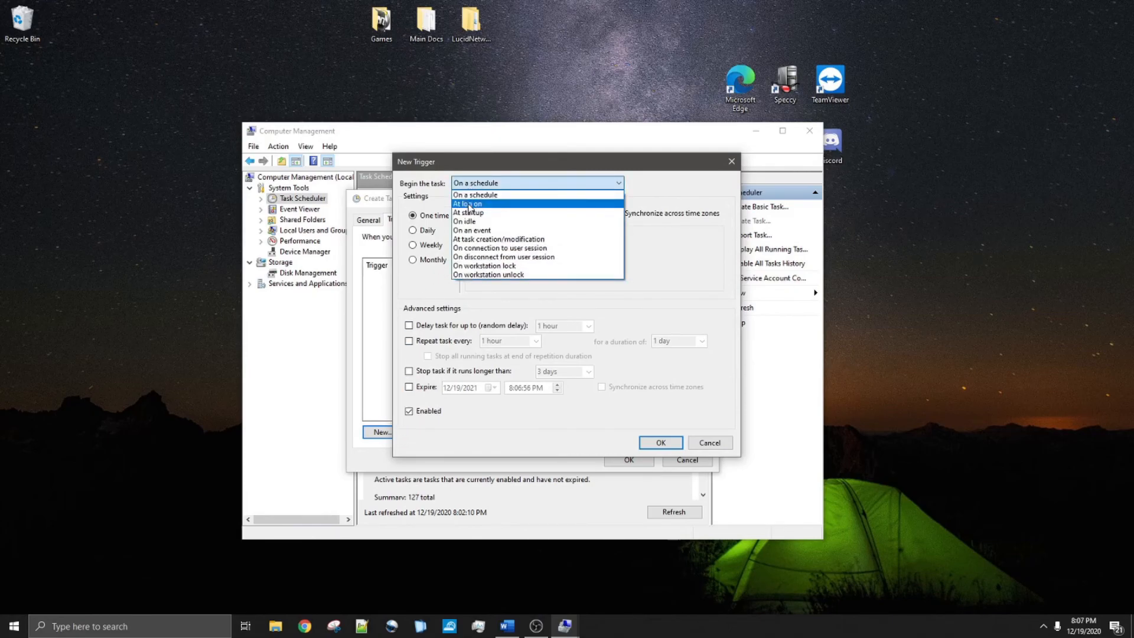
pyautogui.click(475, 240)
pyautogui.click(496, 185)
pyautogui.click(519, 248)
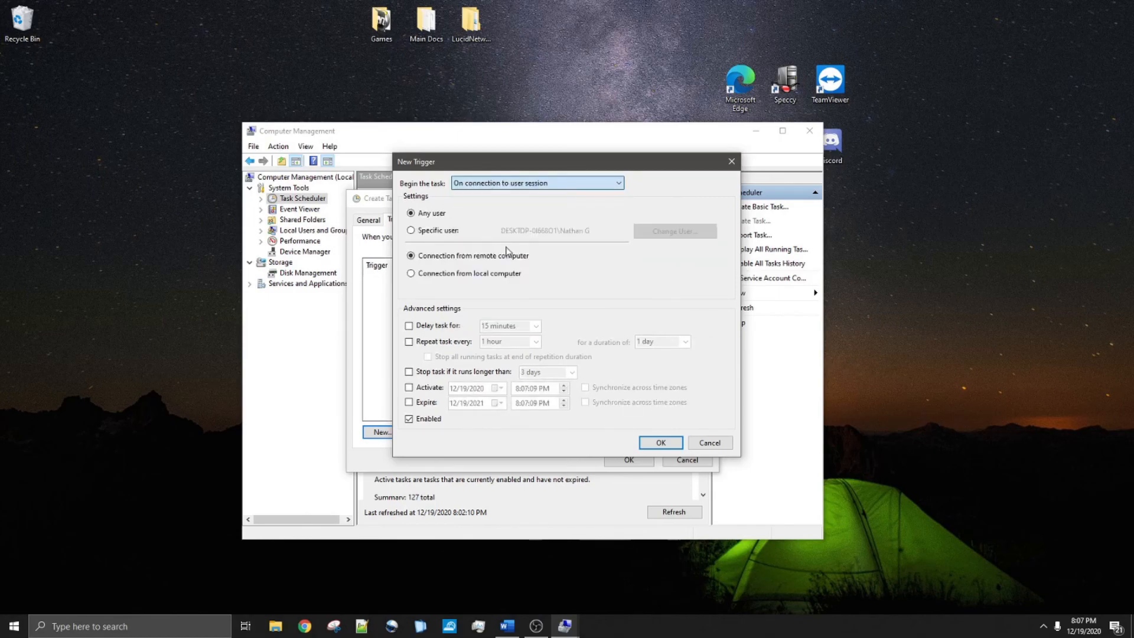
pyautogui.click(519, 184)
pyautogui.click(520, 257)
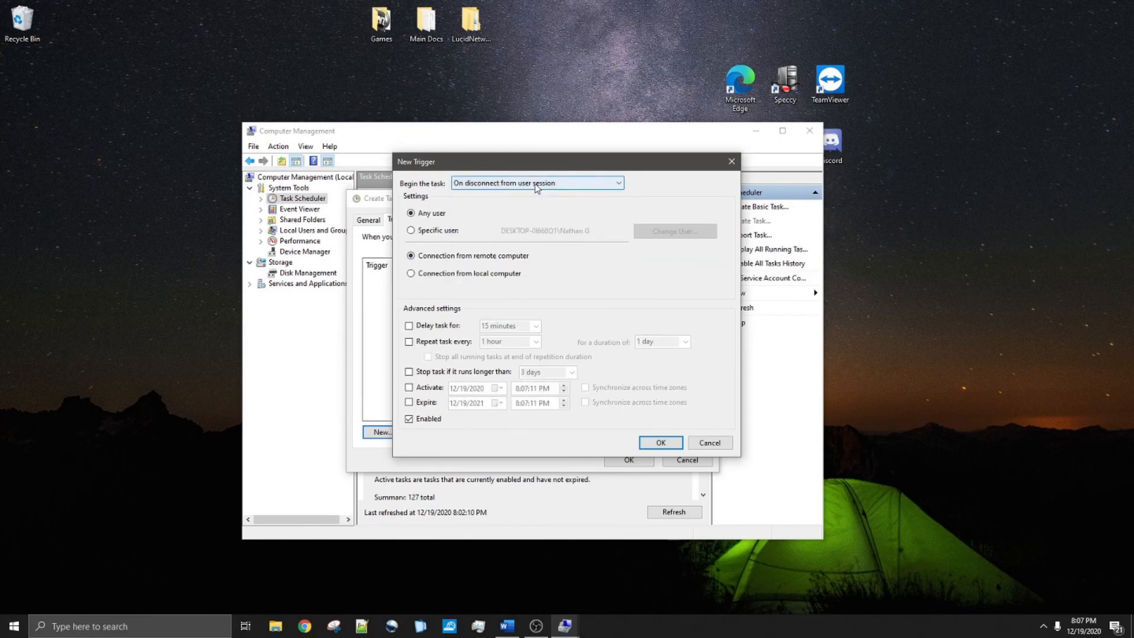
pyautogui.click(536, 184)
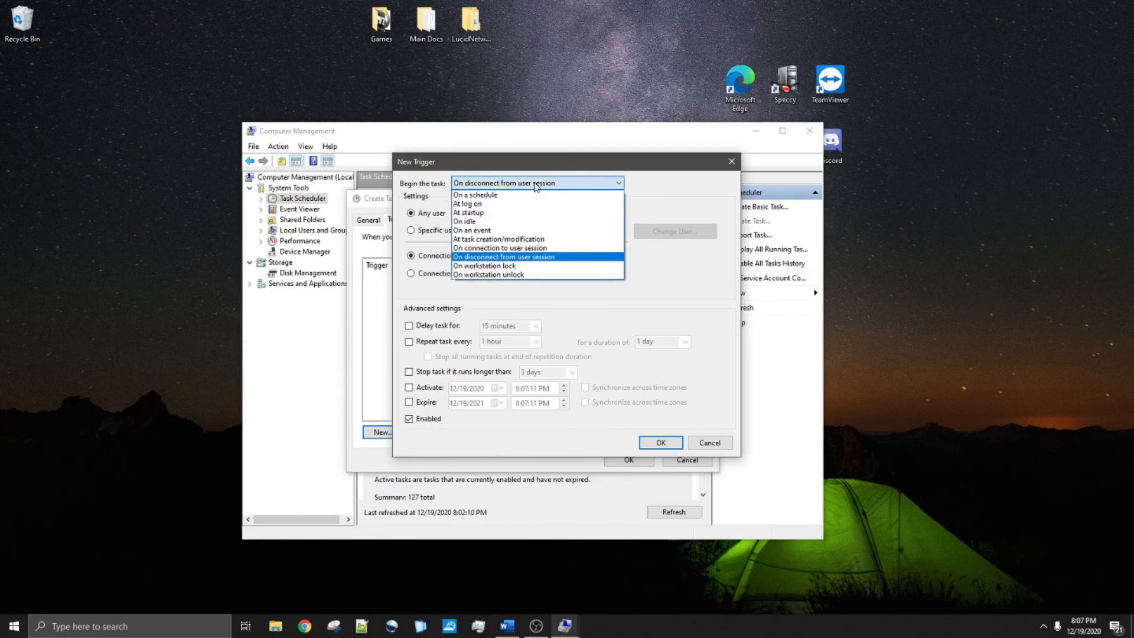
pyautogui.click(490, 266)
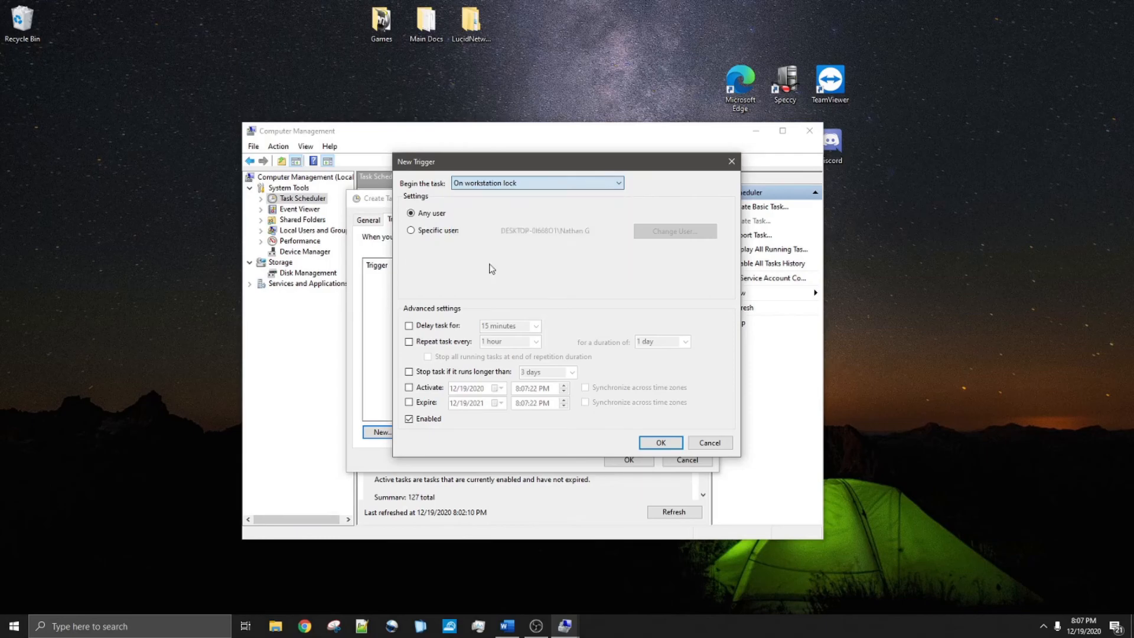
pyautogui.click(711, 442)
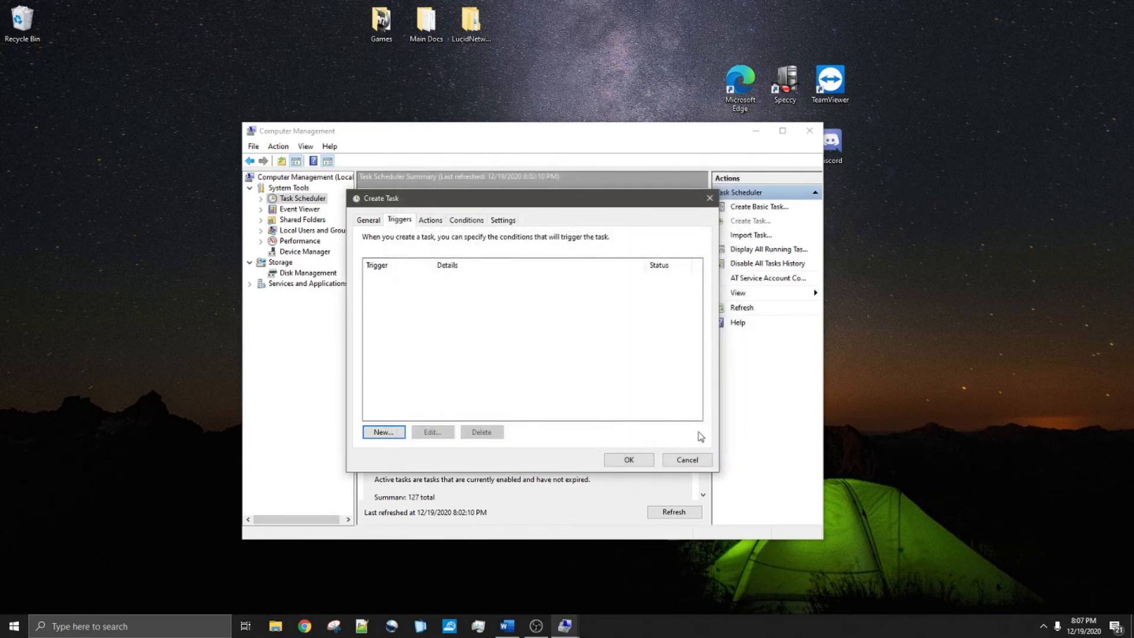
# Review the action types and the program browser for a new action, and close it without adding an action
pyautogui.click(432, 220)
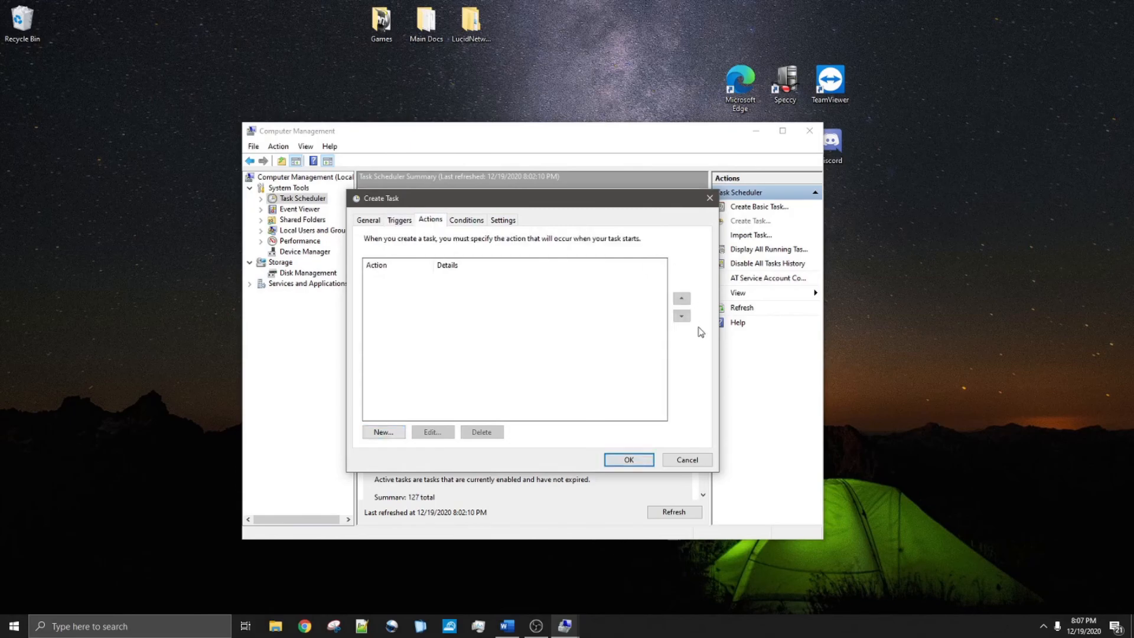
pyautogui.click(383, 431)
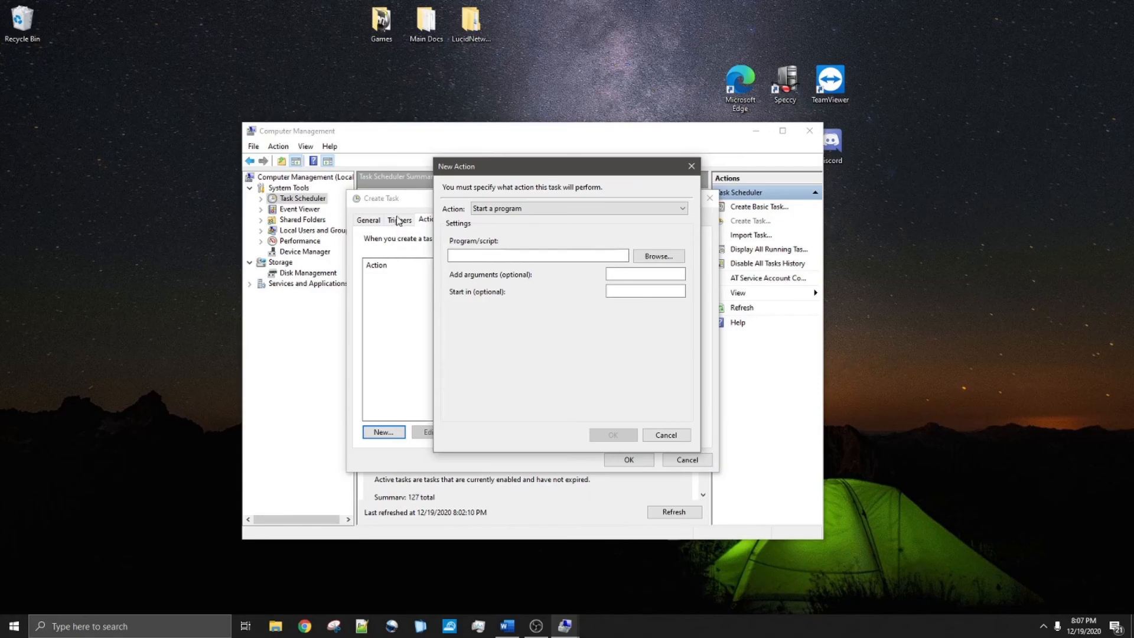
pyautogui.click(511, 208)
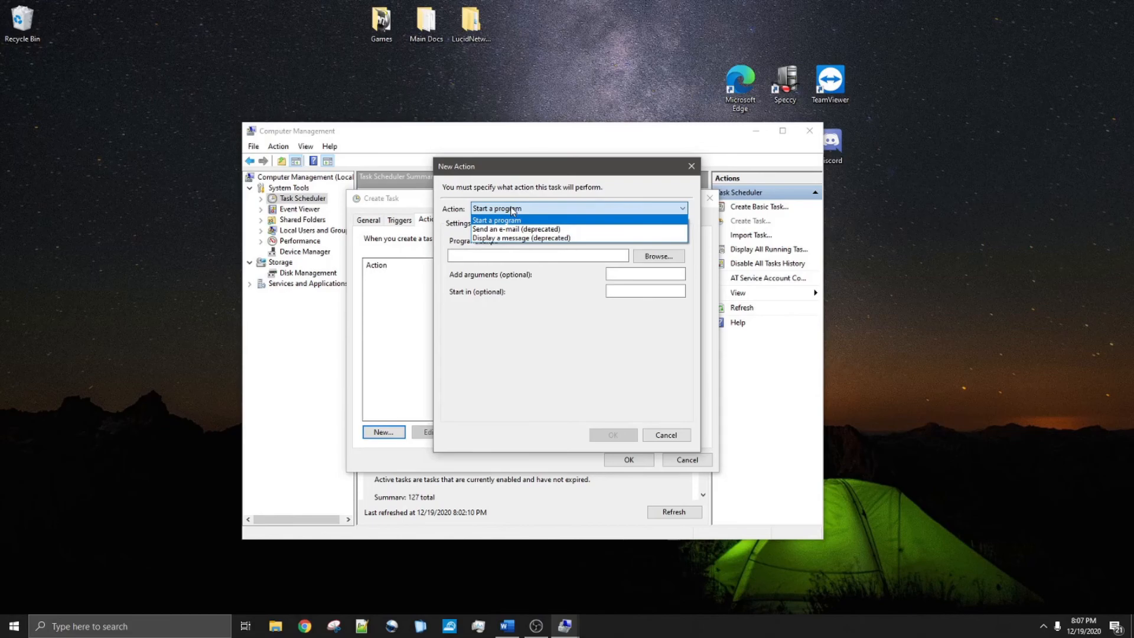
pyautogui.click(512, 210)
pyautogui.click(513, 209)
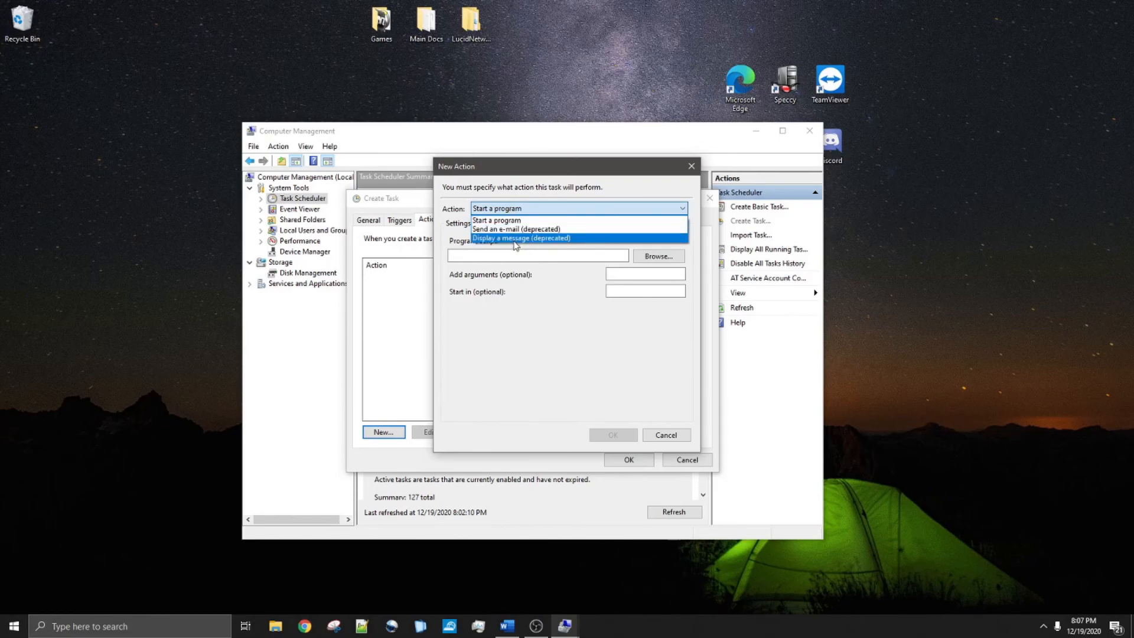
pyautogui.click(528, 210)
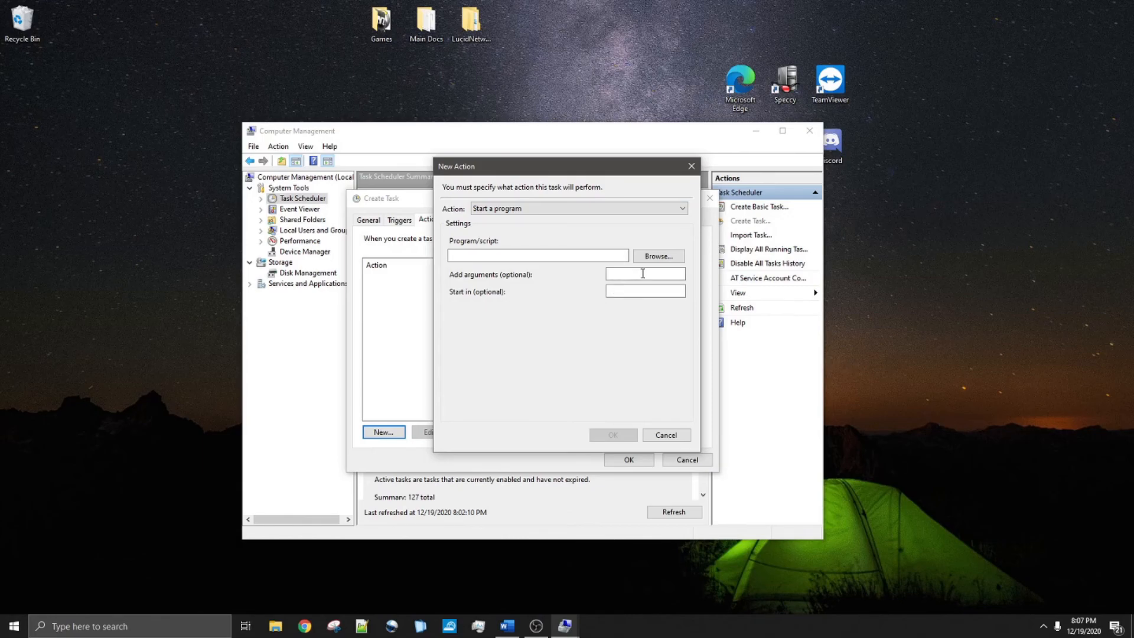
pyautogui.click(658, 256)
pyautogui.click(863, 439)
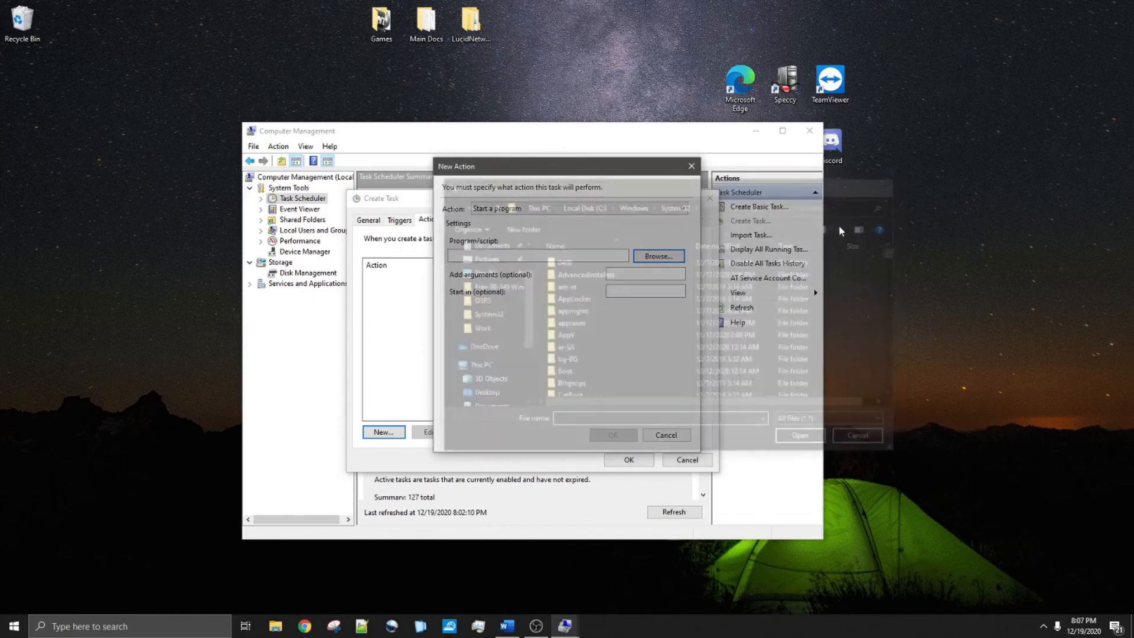
pyautogui.click(668, 434)
# Try the condition that starts the task only if a network connection is available, and view its connection choices
pyautogui.click(472, 222)
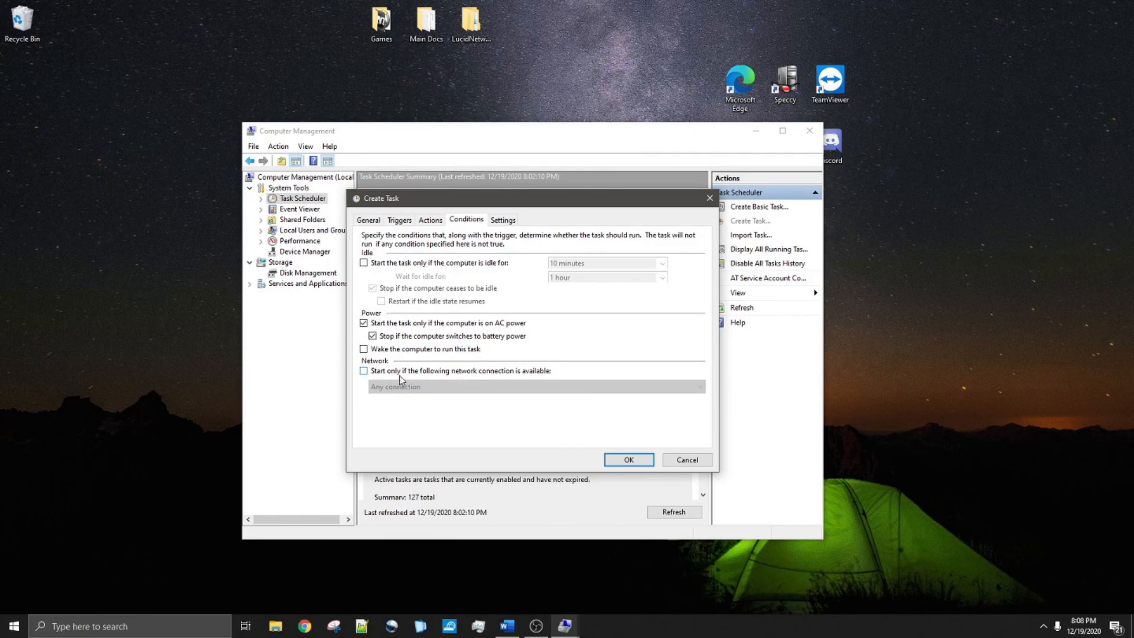
pyautogui.click(431, 371)
pyautogui.click(419, 386)
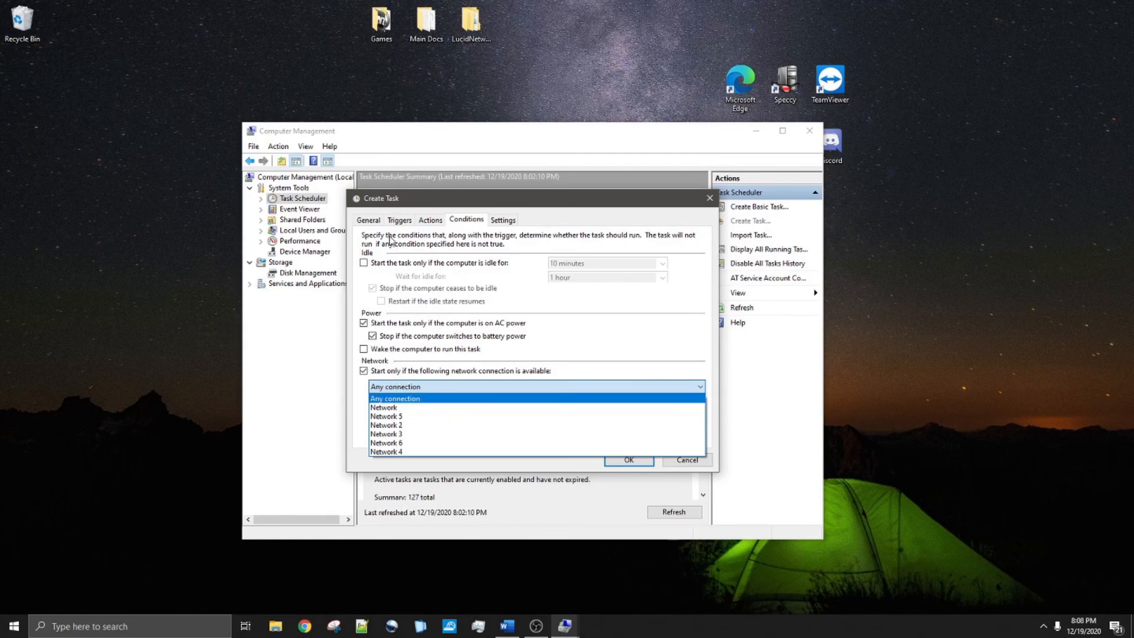
pyautogui.click(365, 372)
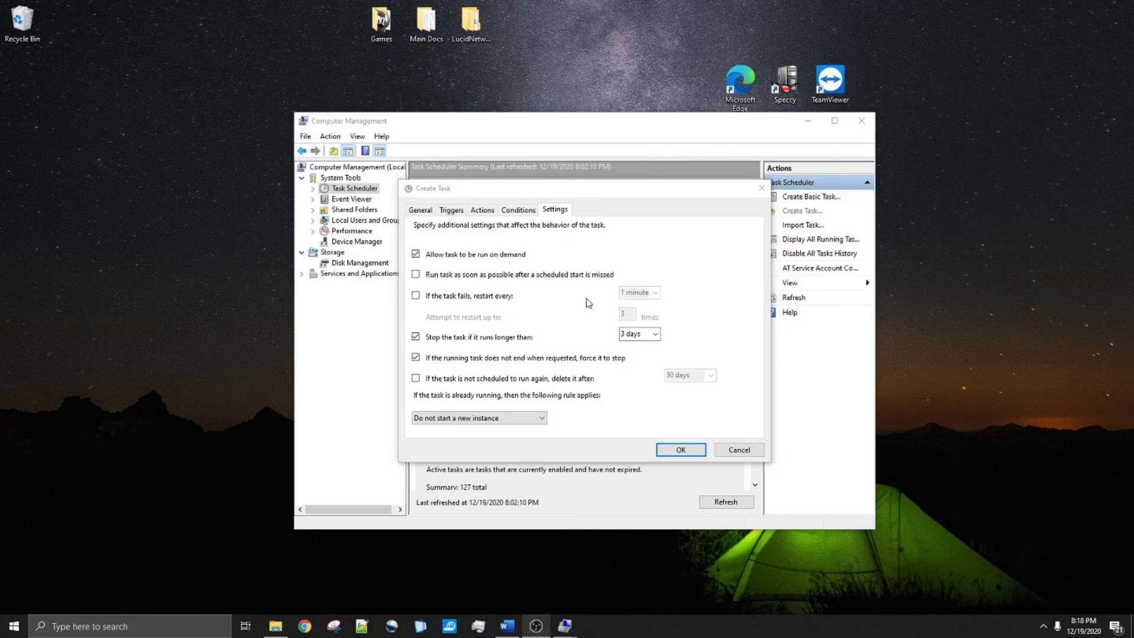
# Set the task to stop if it runs longer than 1 hour, and cancel creating the task
pyautogui.click(486, 300)
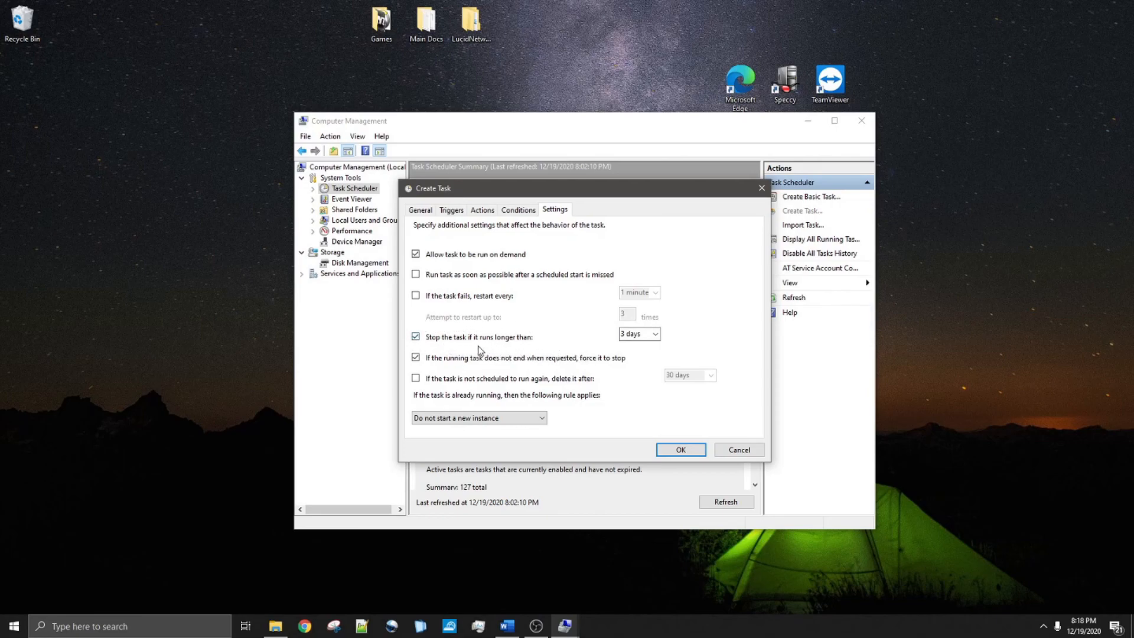
pyautogui.click(655, 334)
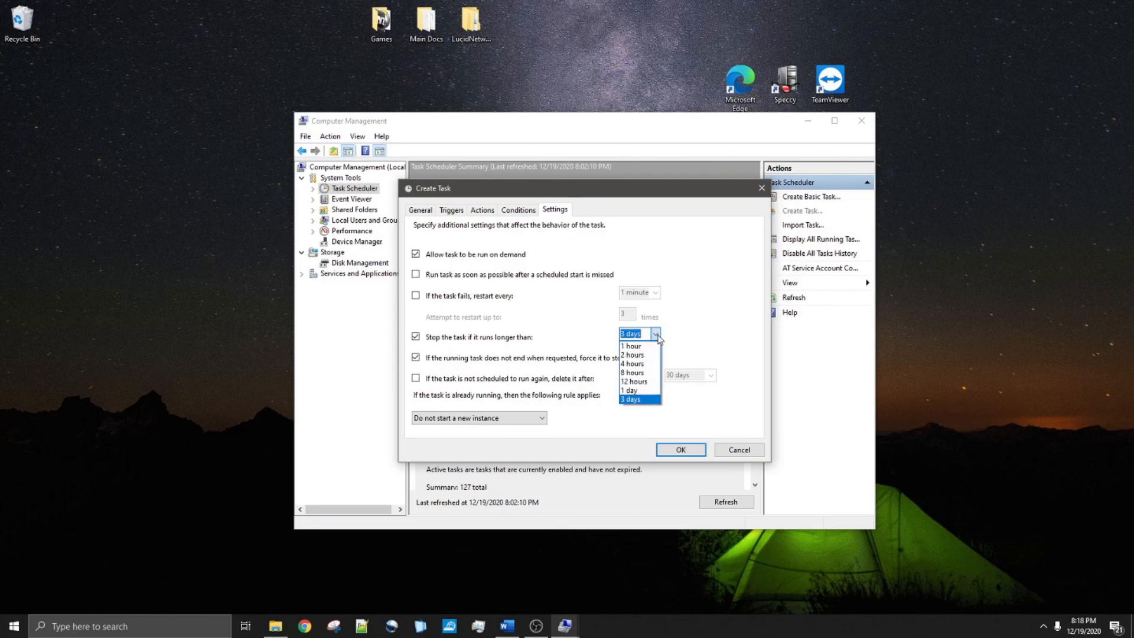
pyautogui.click(639, 347)
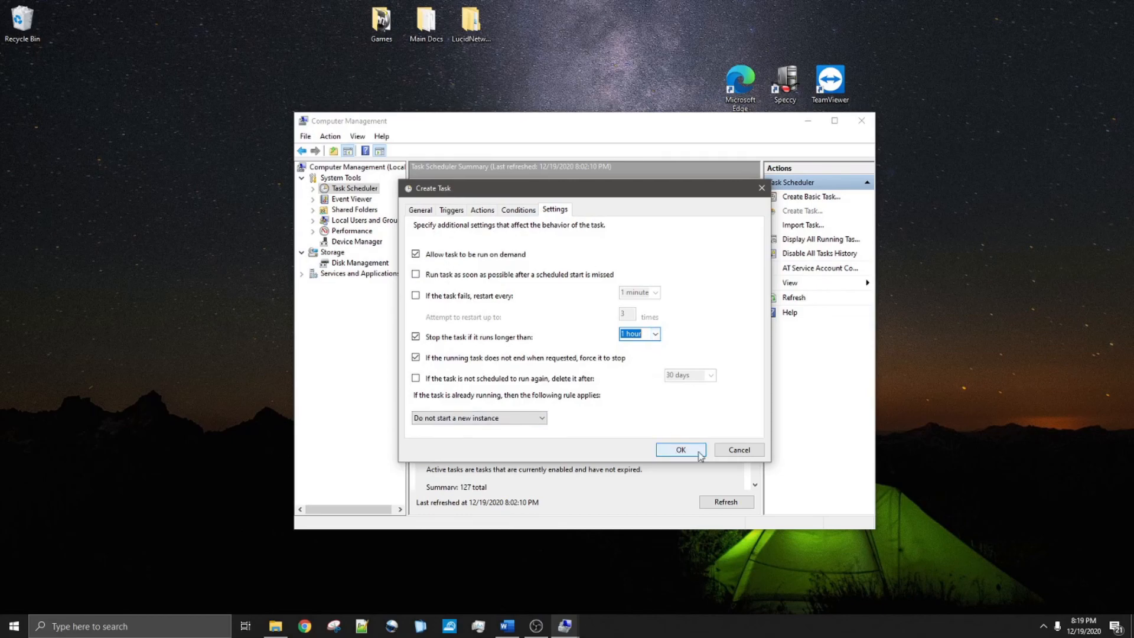
pyautogui.click(734, 452)
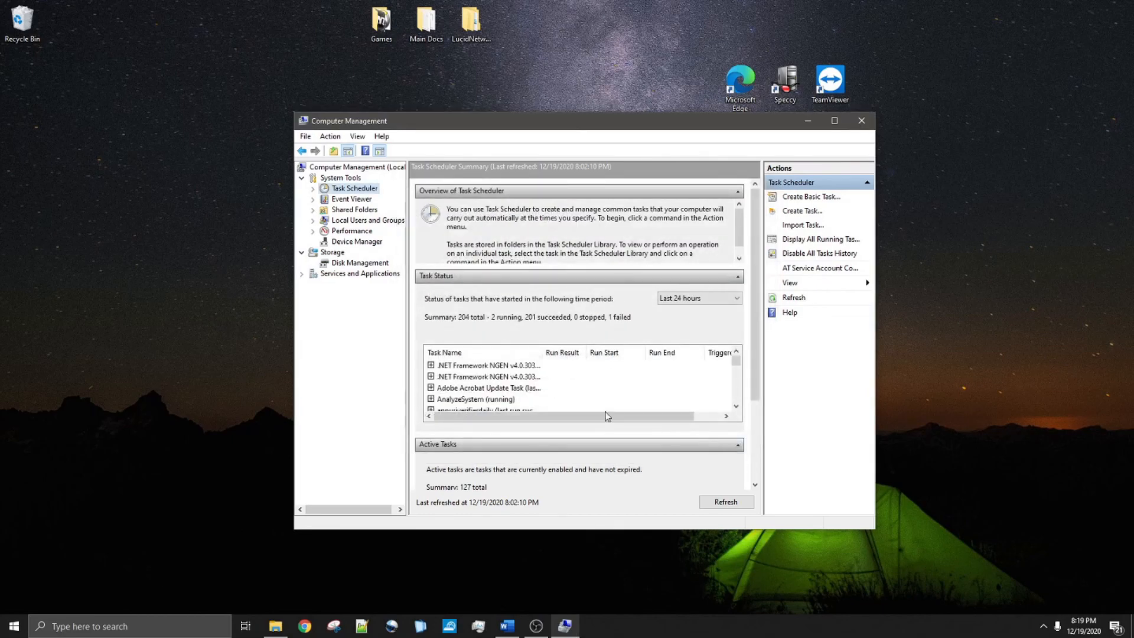
# Display all running tasks from Task Scheduler and review the list
pyautogui.rightClick(372, 192)
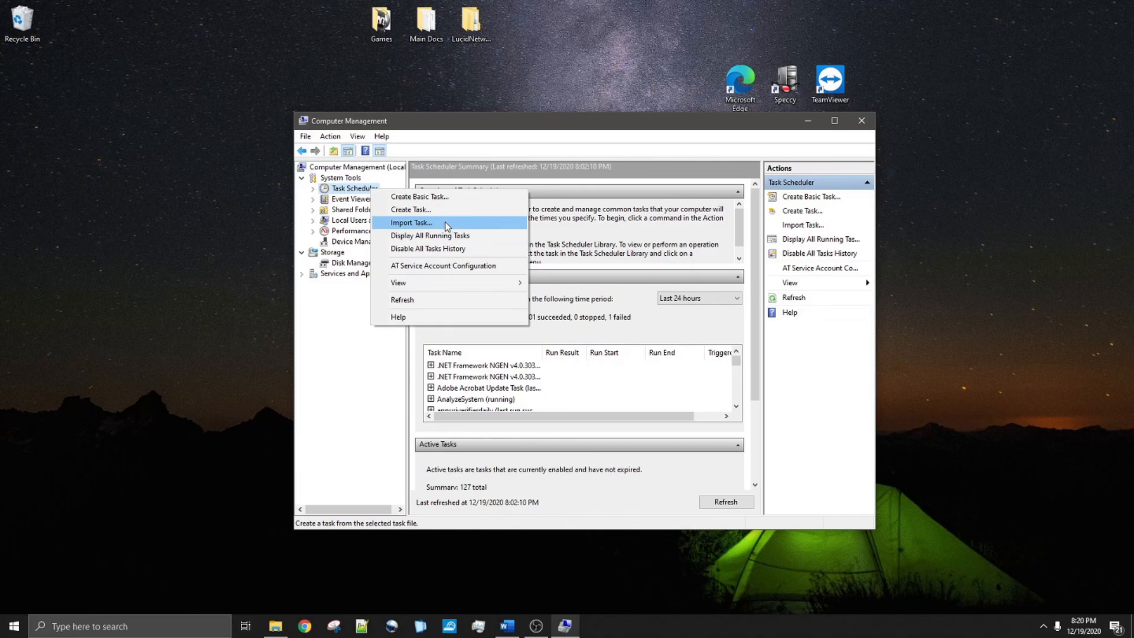
pyautogui.click(490, 239)
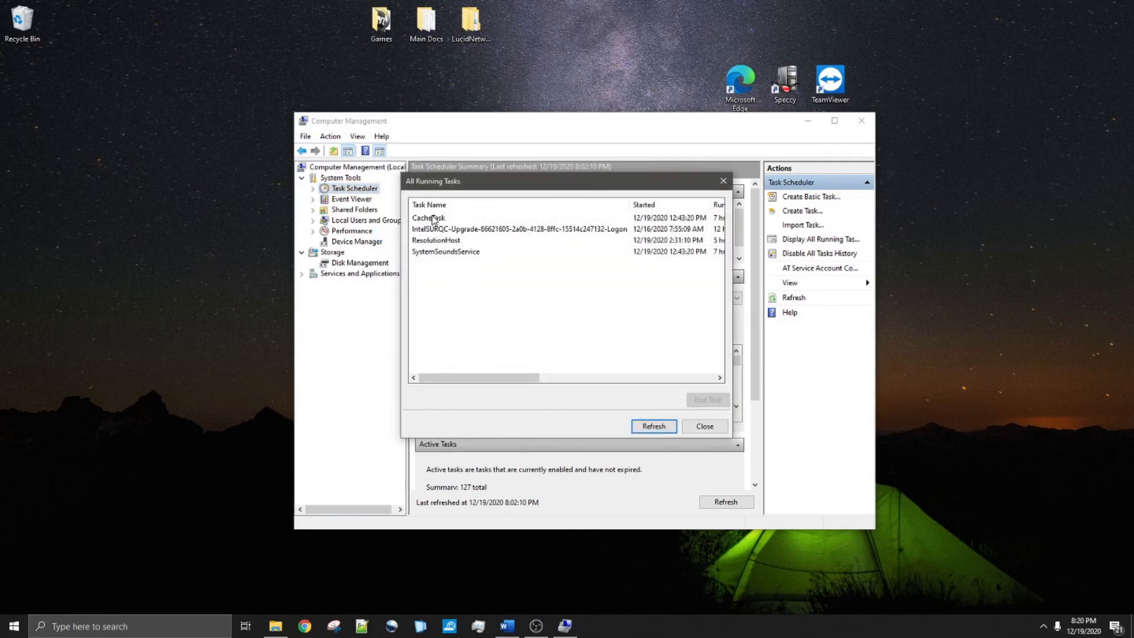
pyautogui.moveTo(468, 376); pyautogui.dragTo(445, 341)
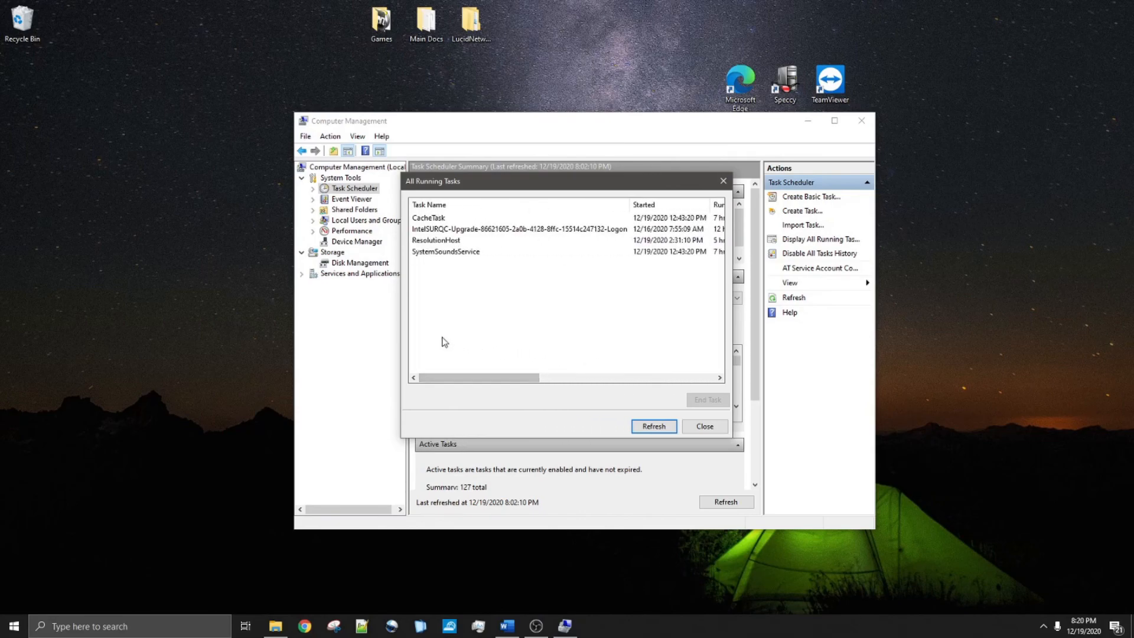
# Select the SystemSoundsService task among the running tasks, try the option to end it, and close the list
pyautogui.click(435, 255)
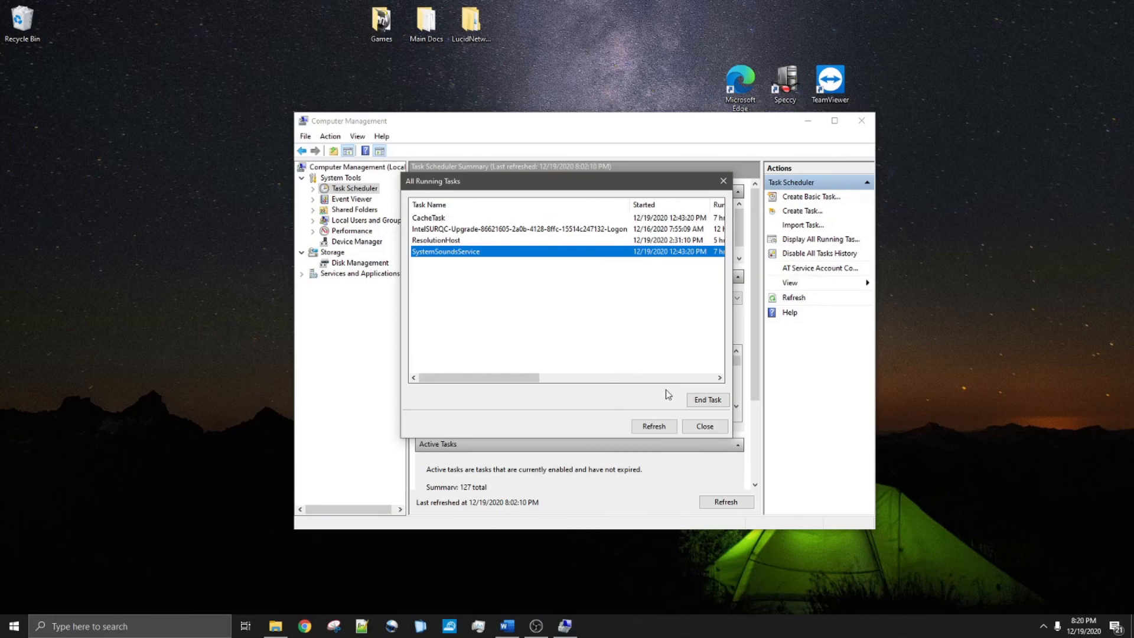
pyautogui.click(702, 401)
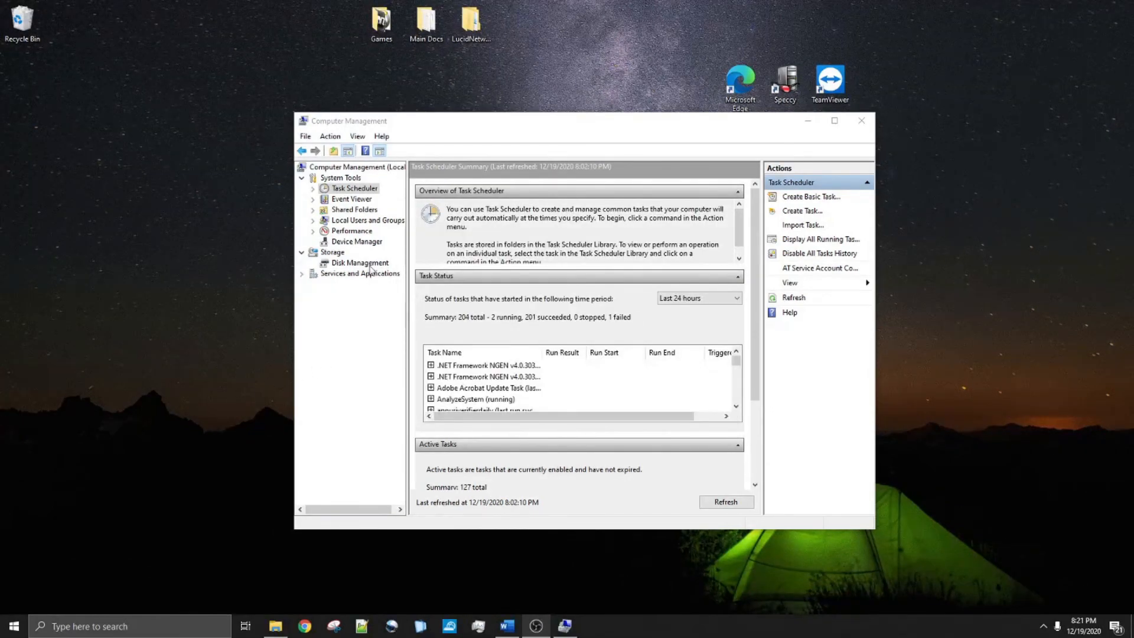
# Disable the history for all tasks in Task Scheduler and enable it again
pyautogui.rightClick(355, 189)
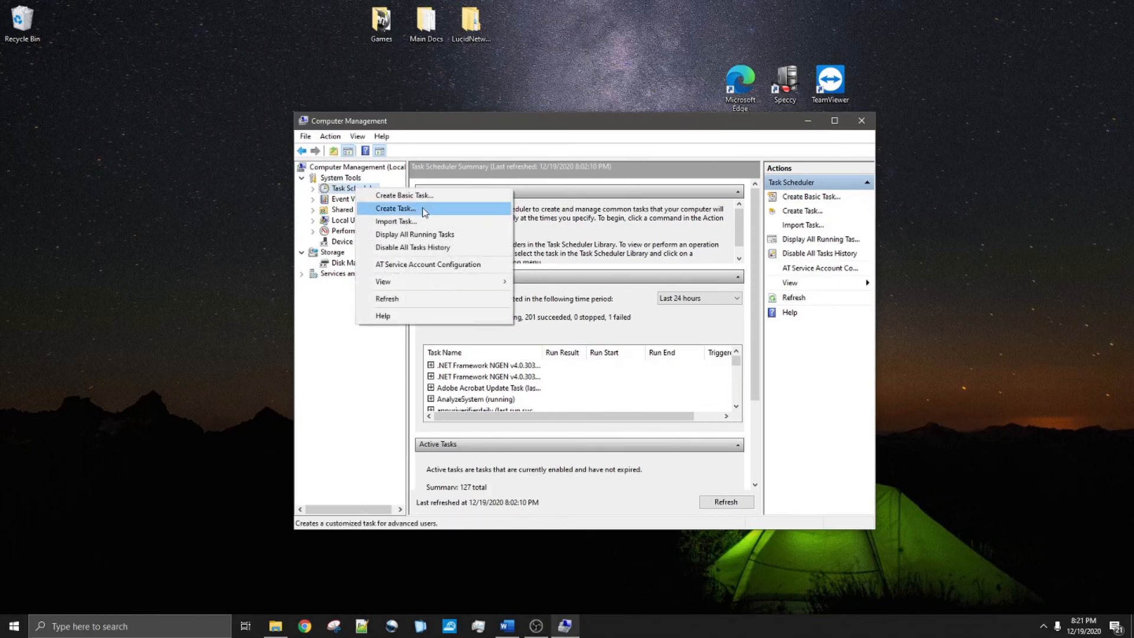
pyautogui.click(440, 247)
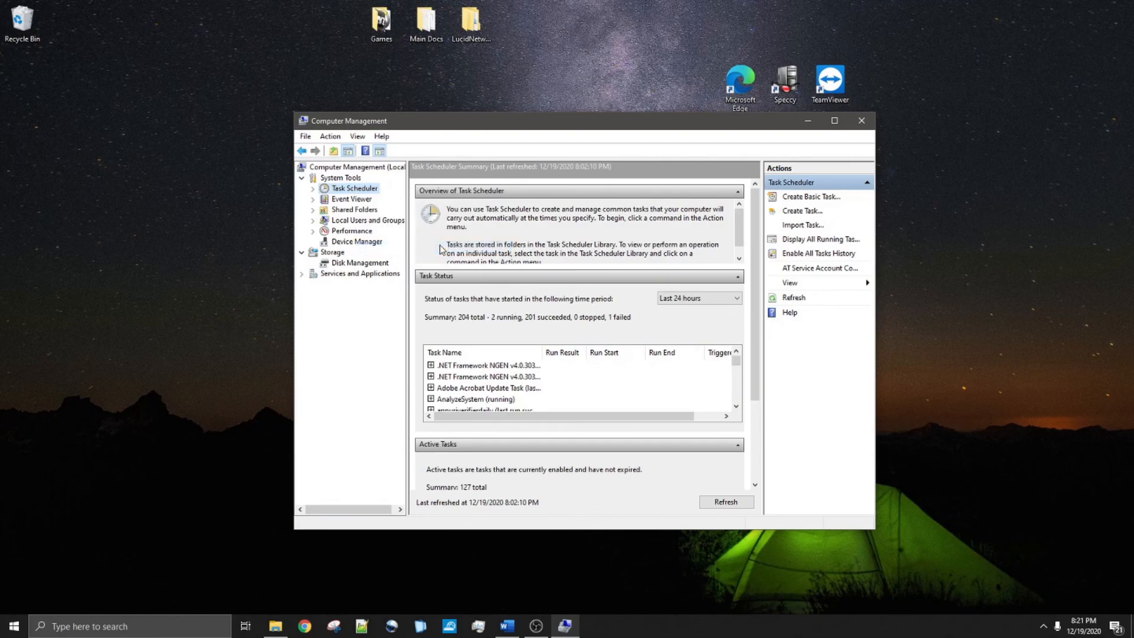
pyautogui.rightClick(368, 189)
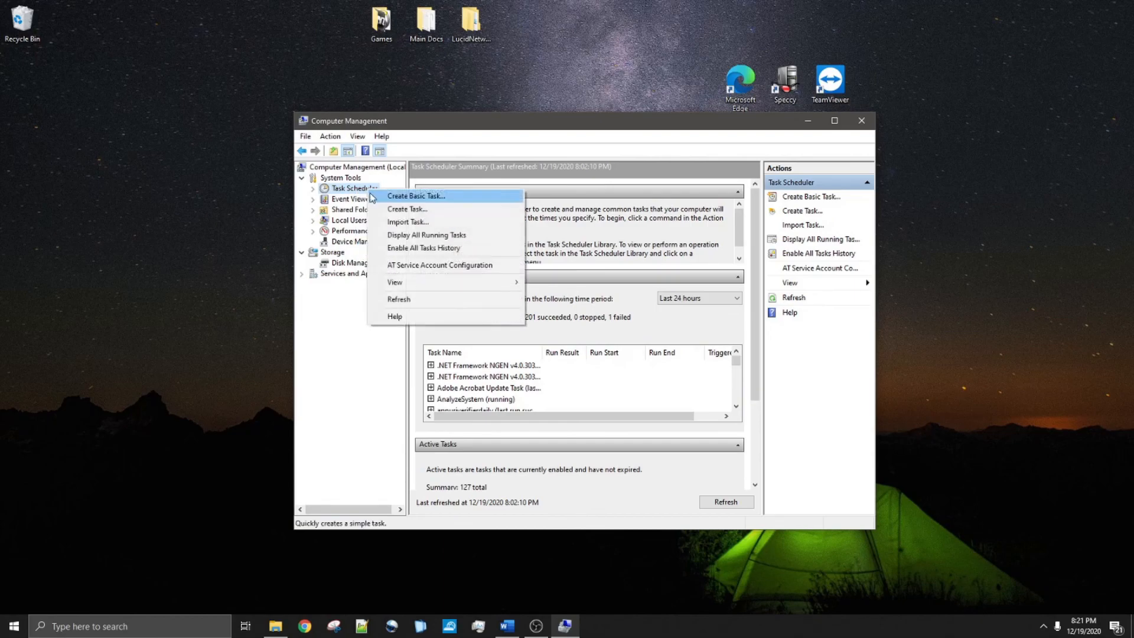
pyautogui.click(429, 248)
# Open the AT Service Account Configuration, view the credential request for another user account, and cancel without changing the account
pyautogui.rightClick(363, 191)
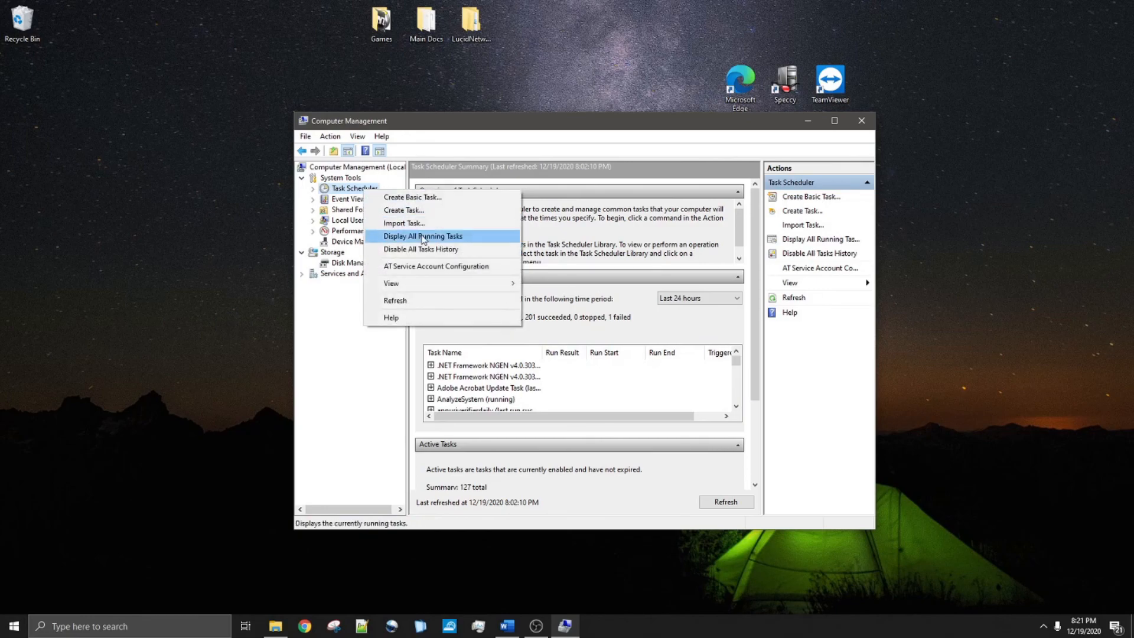
pyautogui.click(425, 269)
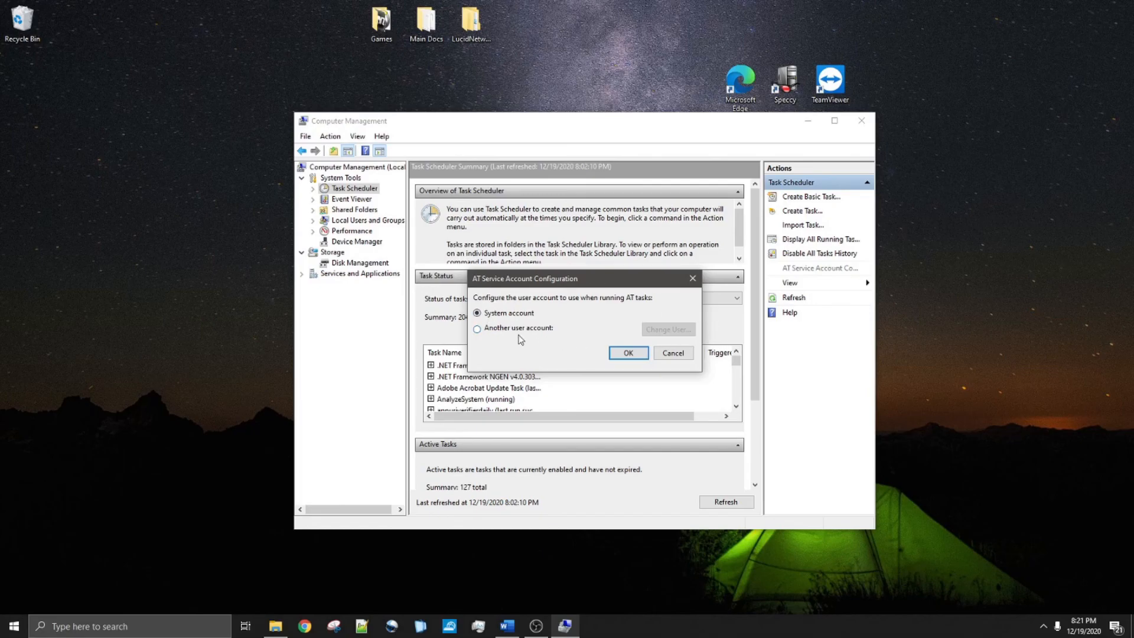
pyautogui.click(491, 328)
pyautogui.click(654, 329)
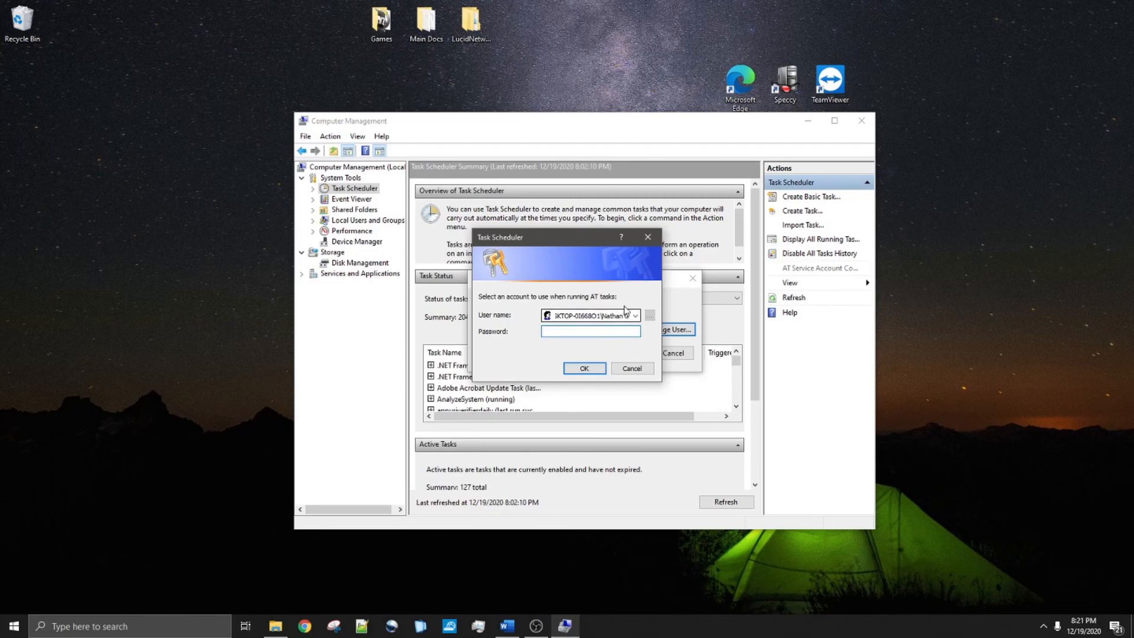
pyautogui.click(648, 237)
pyautogui.click(530, 314)
pyautogui.click(674, 353)
# Review the remaining Task Scheduler commands, including the view and refresh options, and open Event Viewer
pyautogui.rightClick(372, 187)
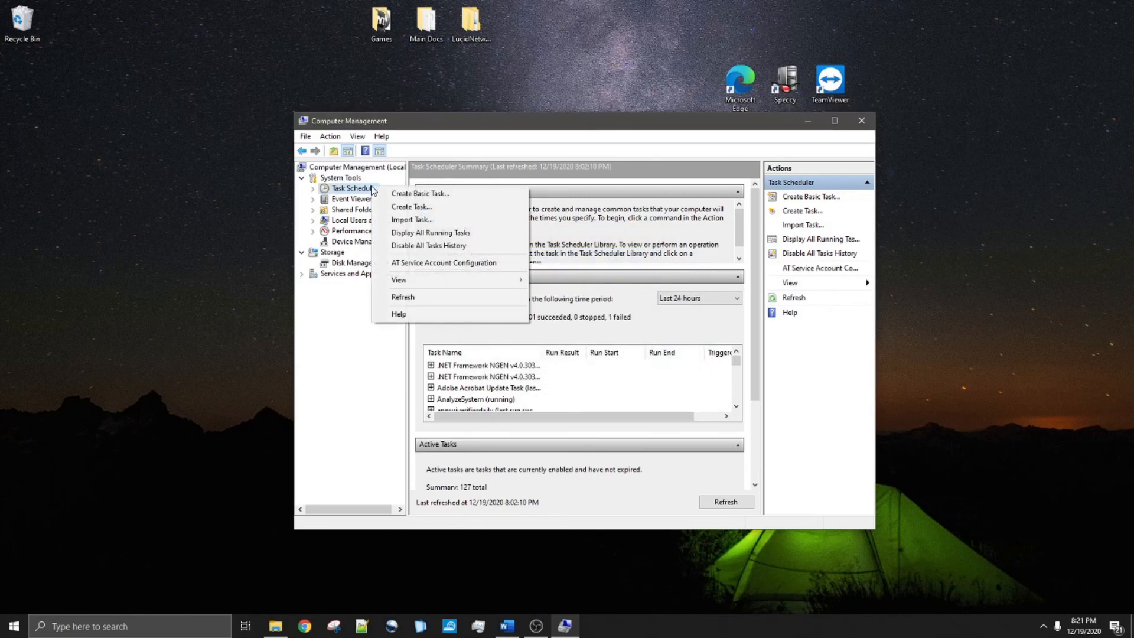
pyautogui.moveTo(476, 275)
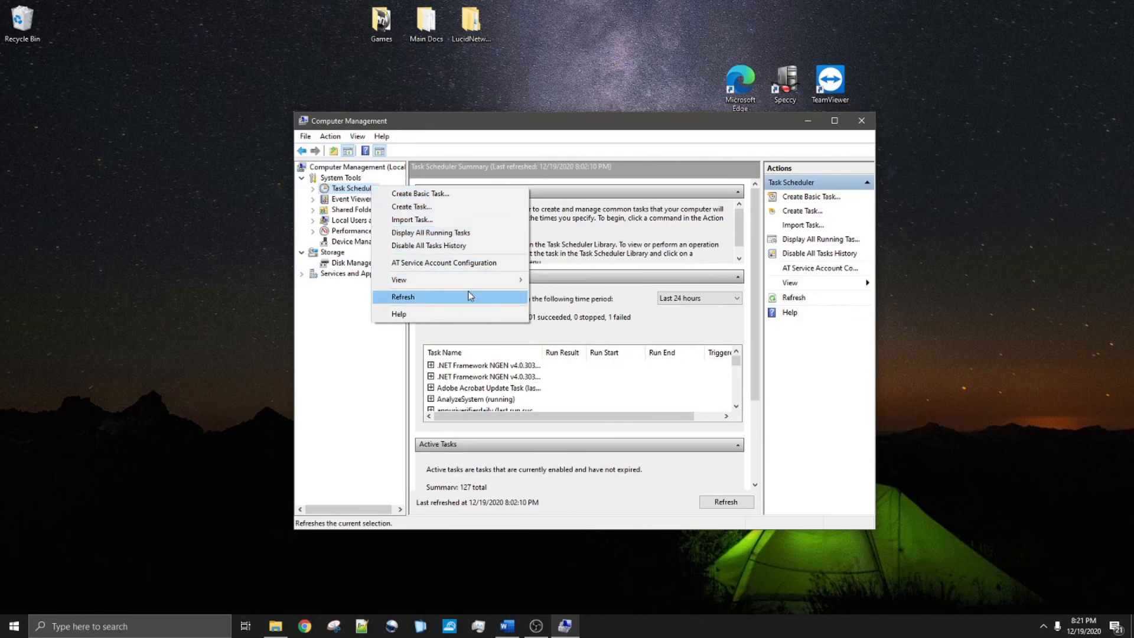
pyautogui.click(355, 189)
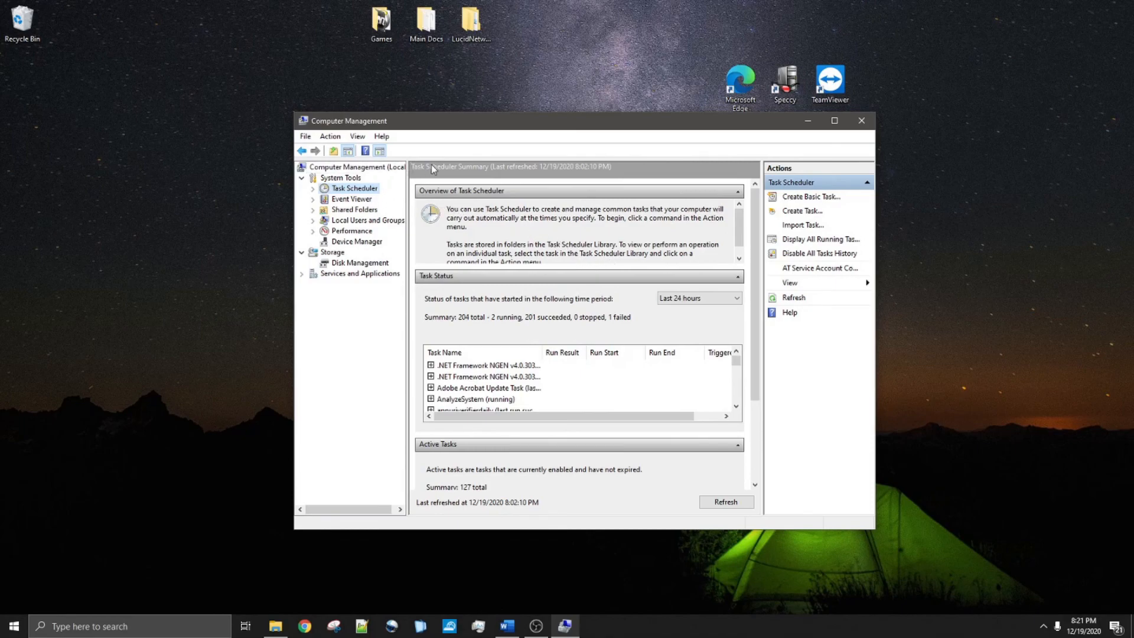
pyautogui.click(363, 201)
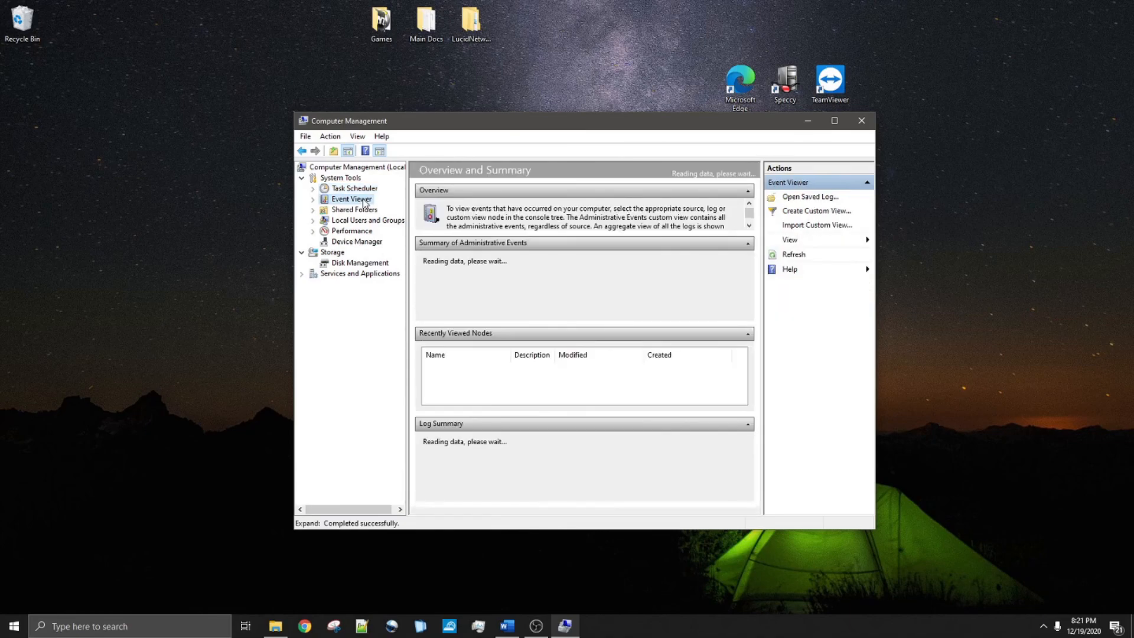